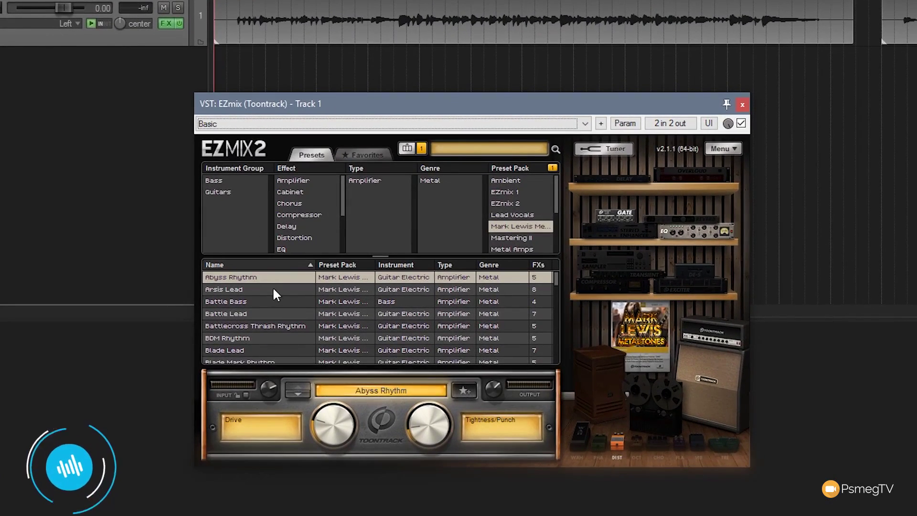
Step: Play the guitar track through Abyss Rhythm and then load the Battlecross Thrash Rhythm preset from the Mark Lewis pack
scroll(358, 290, "down", 1)
scroll(308, 313, "down", 6)
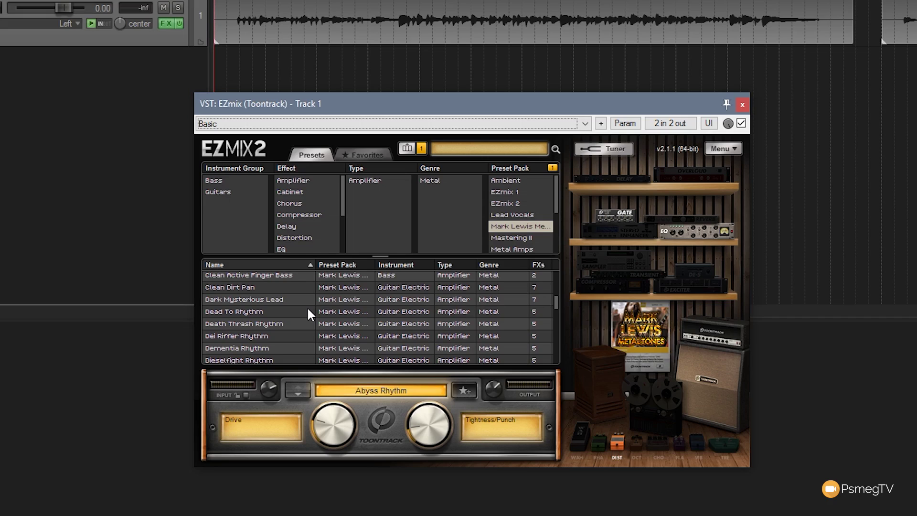
scroll(308, 311, "up", 7)
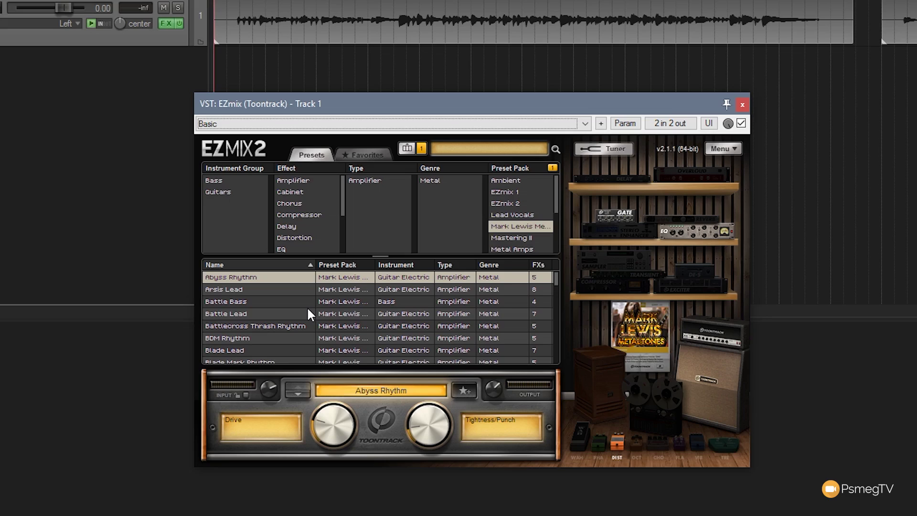
key("space")
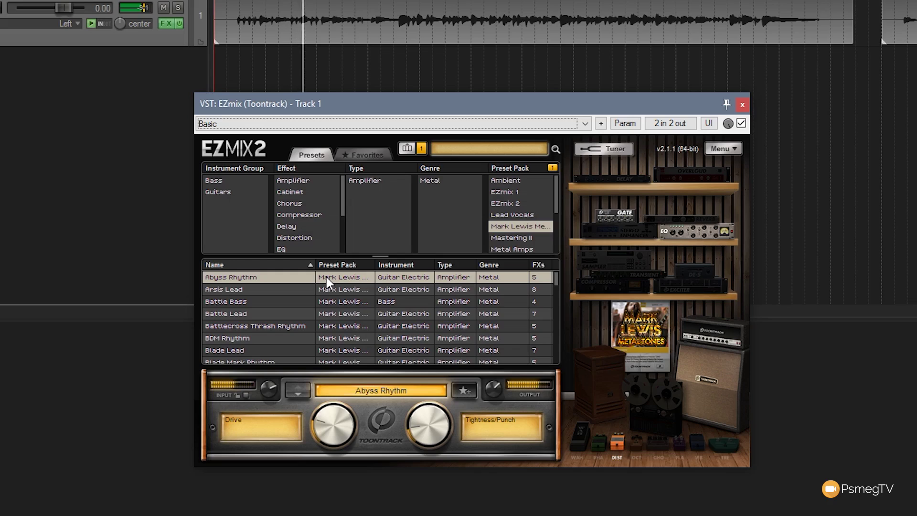
left_click(273, 327)
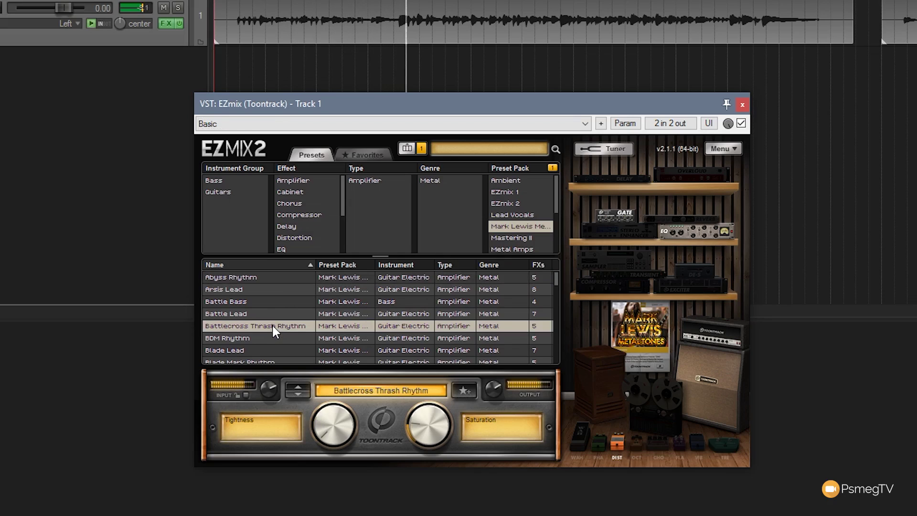
Step: Audition the BDM Rhythm and Blade Mark Rhythm presets on the playing guitar track
scroll(300, 325, "down", 1)
scroll(299, 325, "down", 1)
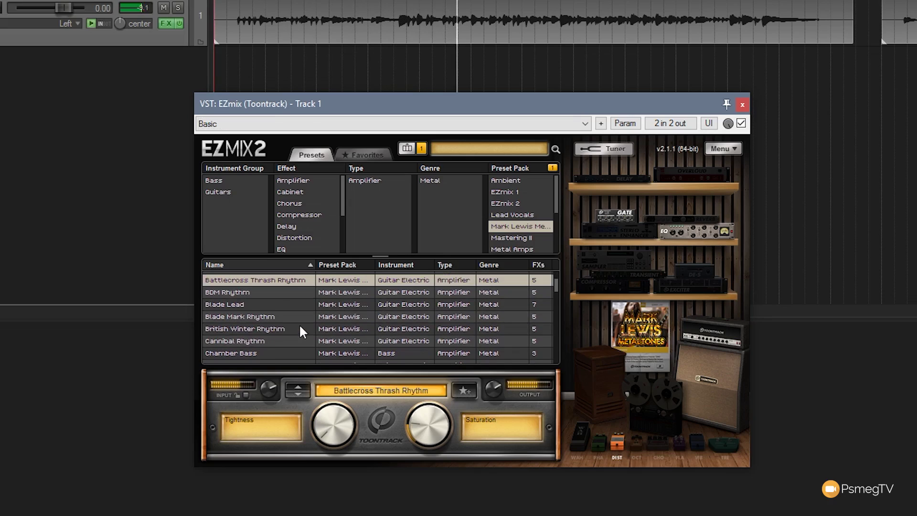
left_click(275, 292)
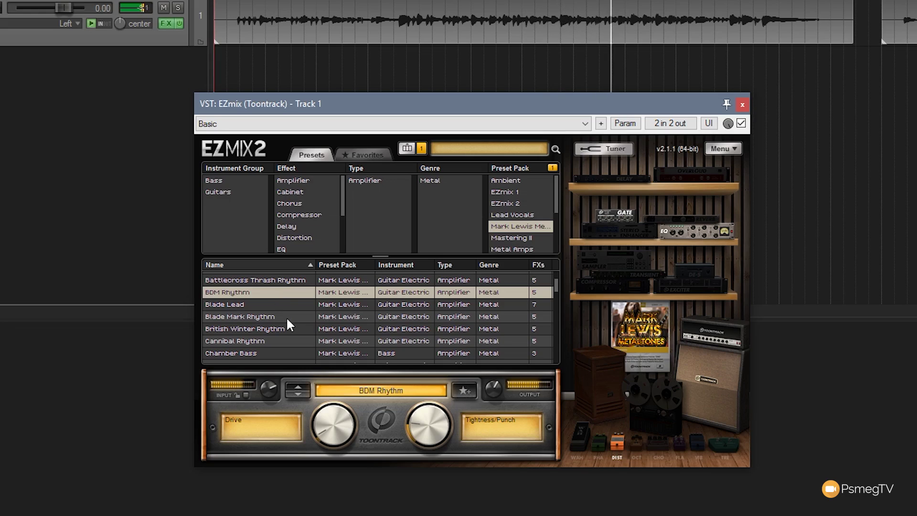
left_click(286, 317)
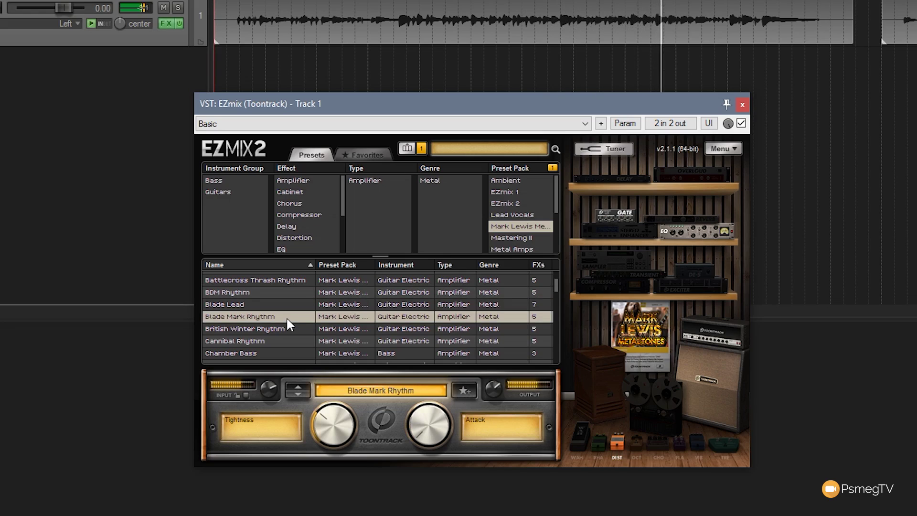
Step: Load the Dead To Rhythm preset to hear it on the playing guitar track
scroll(307, 319, "down", 2)
scroll(306, 320, "down", 2)
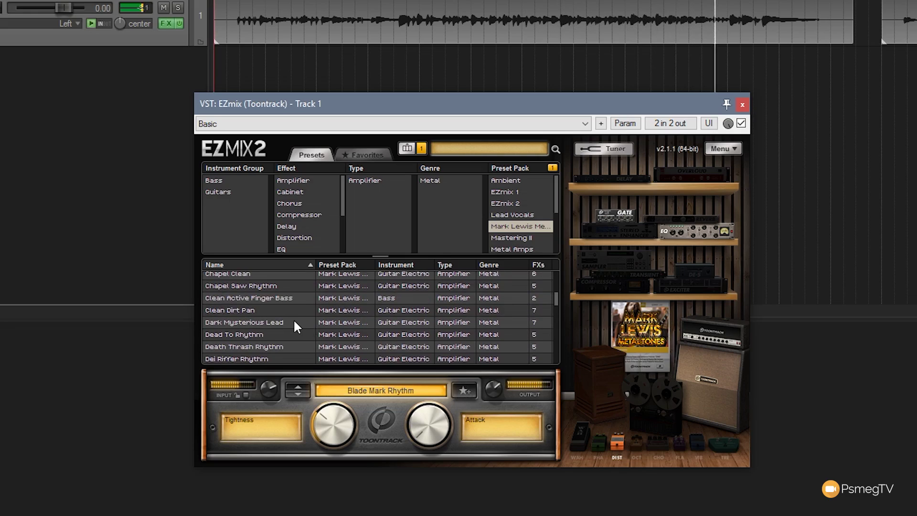
left_click(293, 331)
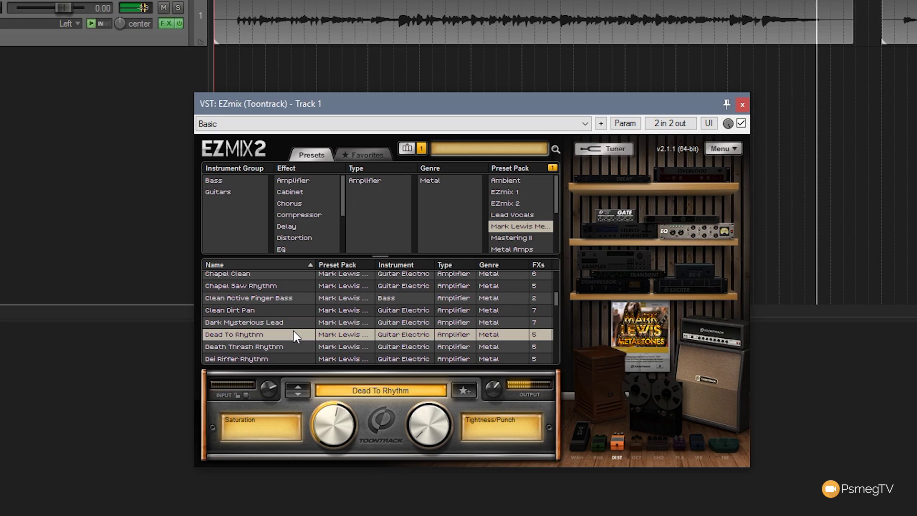
Step: Go back up the preset list to audition Arsis Lead and then Blade Lead
key("Up")
key("Up")
key("Up")
key("Up")
key("Up")
key("Up")
key("Up")
key("Up")
key("Up")
key("Up")
key("Up")
key("Up")
key("Up")
key("Up")
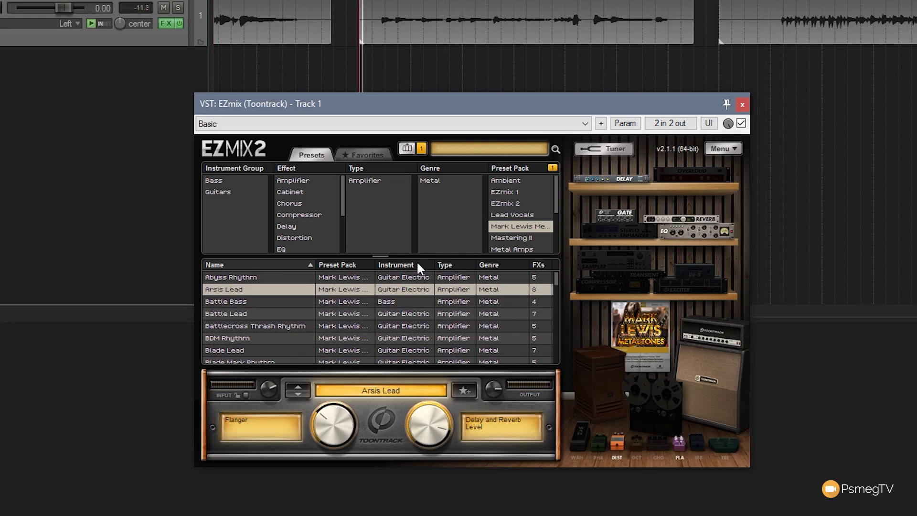
left_click(290, 350)
Step: Audition the Death Thrash Rhythm and Dementia Rhythm presets on the guitar track
scroll(289, 349, "down", 2)
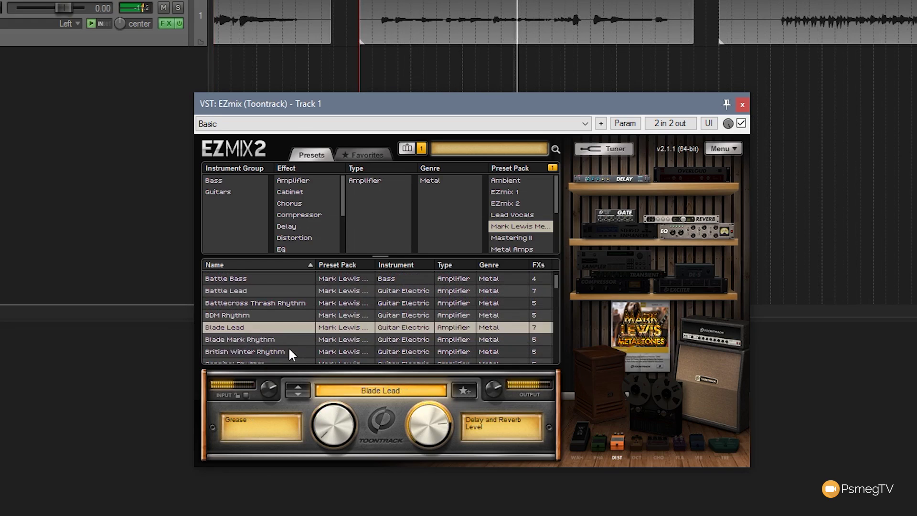
scroll(289, 350, "down", 2)
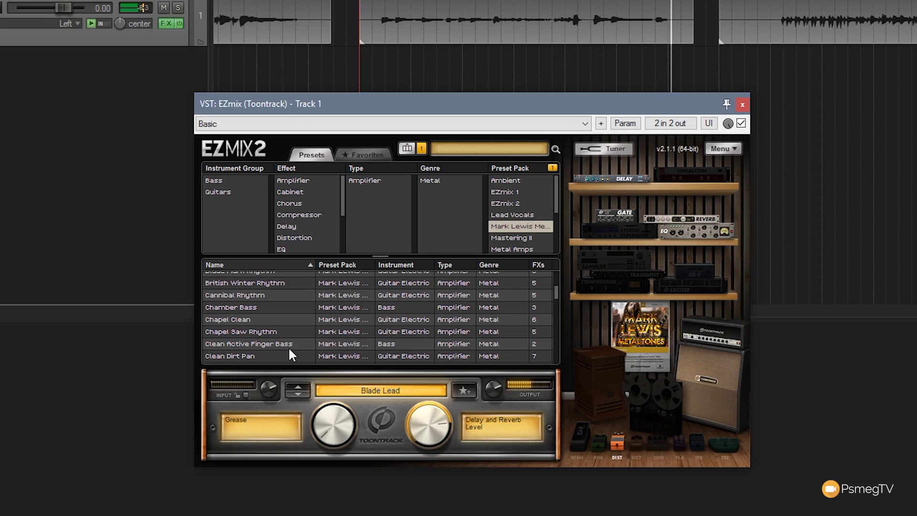
scroll(289, 349, "down", 2)
left_click(288, 323)
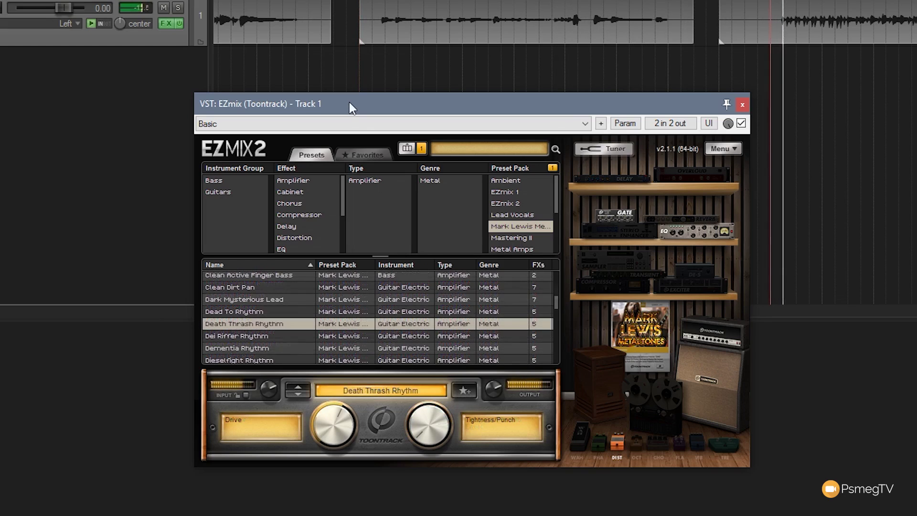
scroll(313, 328, "down", 1)
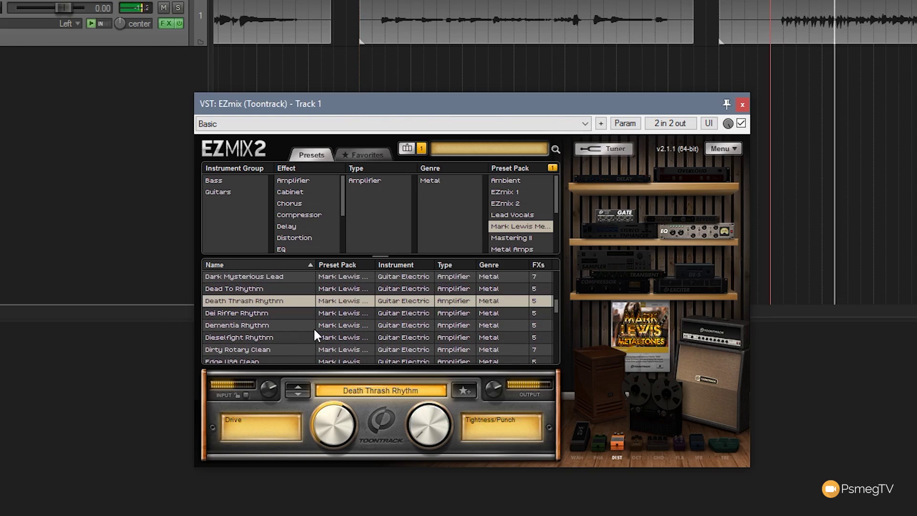
left_click(289, 324)
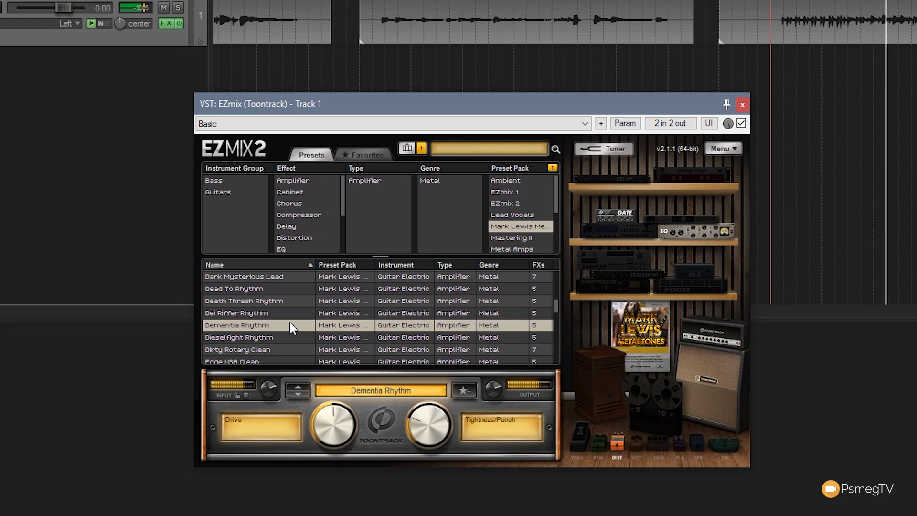
Step: Audition the Gross Chamber Rhythm and Modern Riffer Rhythm presets on the guitar track
scroll(295, 327, "down", 2)
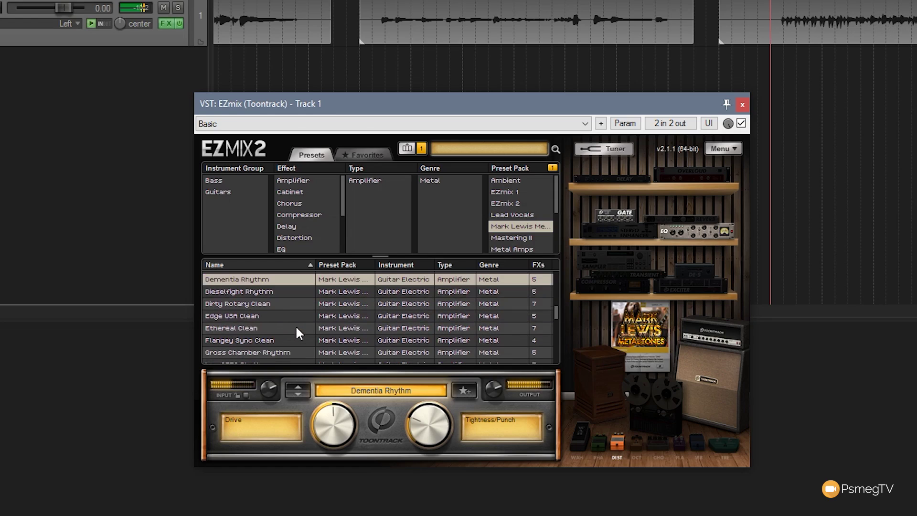
scroll(296, 325, "down", 1)
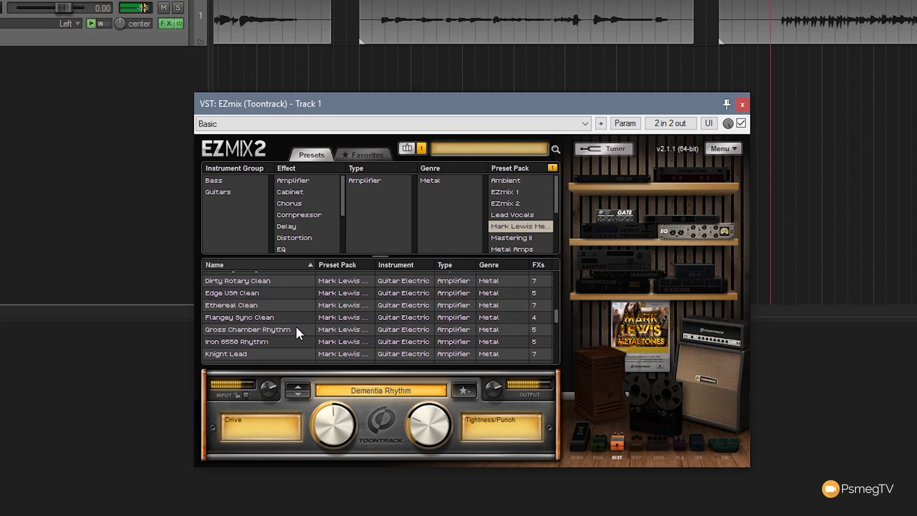
left_click(297, 328)
scroll(296, 327, "down", 3)
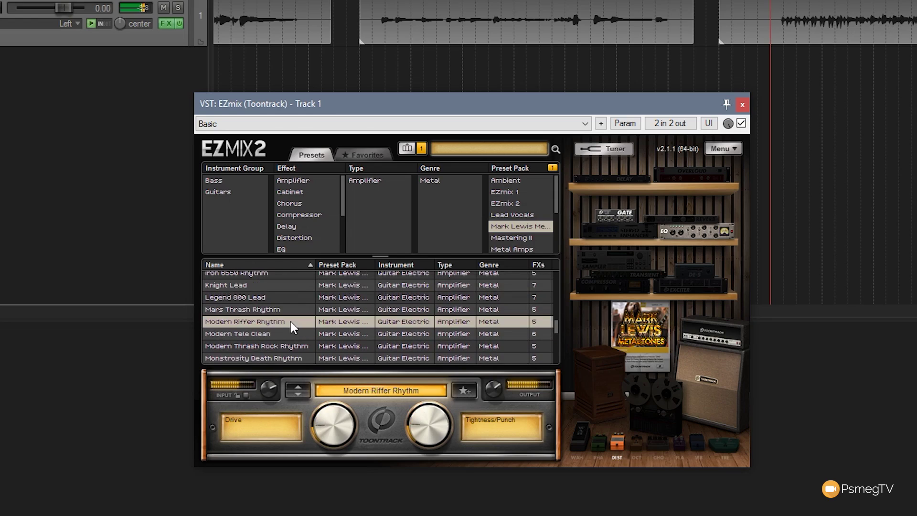
left_click(291, 322)
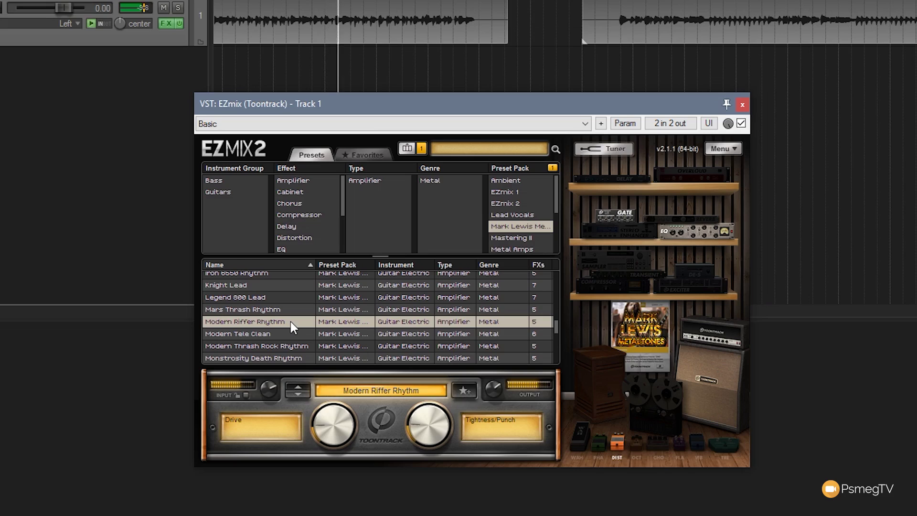
Step: Audition the Monstrosity Death Rhythm and New World Thrash Rhythm presets on the guitar track
left_click(295, 358)
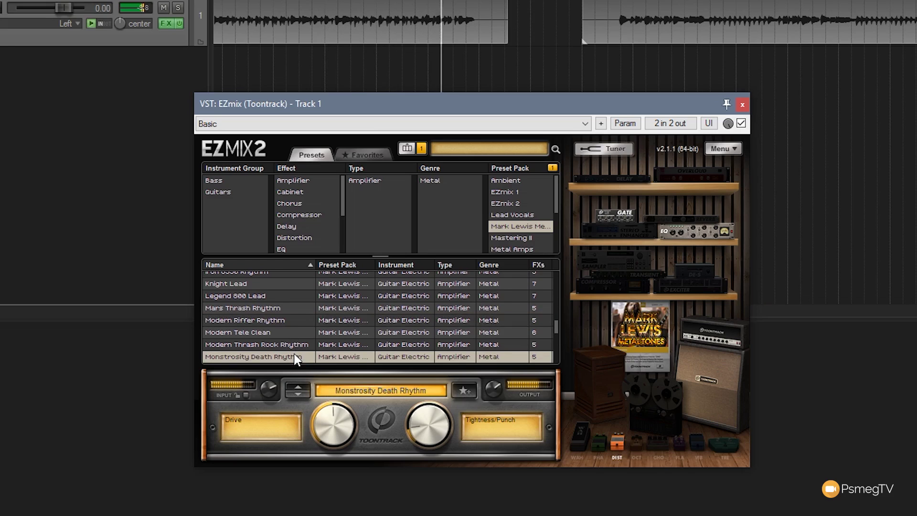
scroll(295, 358, "down", 2)
left_click(266, 359)
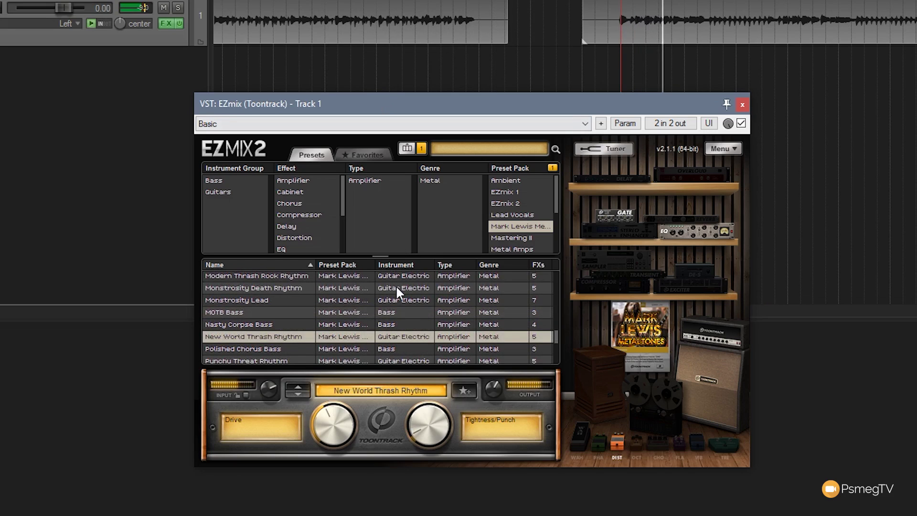
Step: Audition the Punchy Threat Rhythm and Saw Law Rhythm presets on the guitar track
scroll(397, 289, "down", 1)
scroll(396, 284, "down", 1)
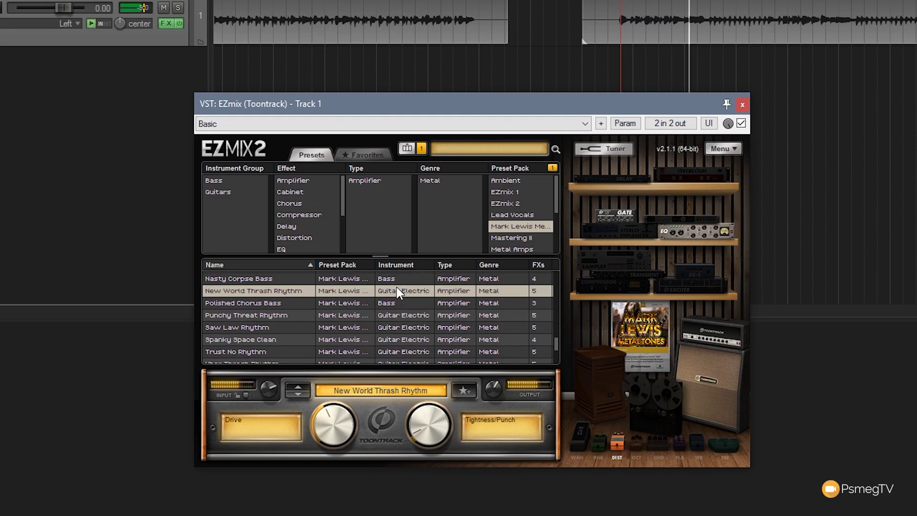
left_click(309, 315)
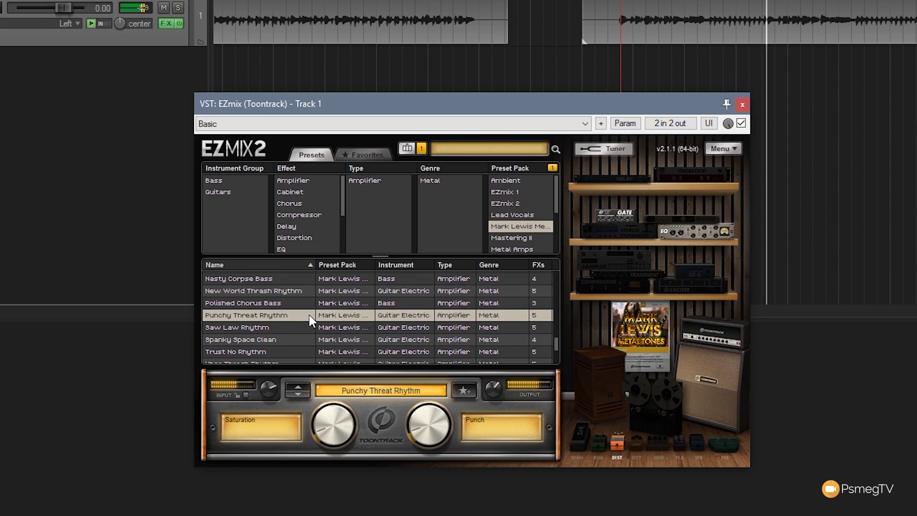
left_click(299, 325)
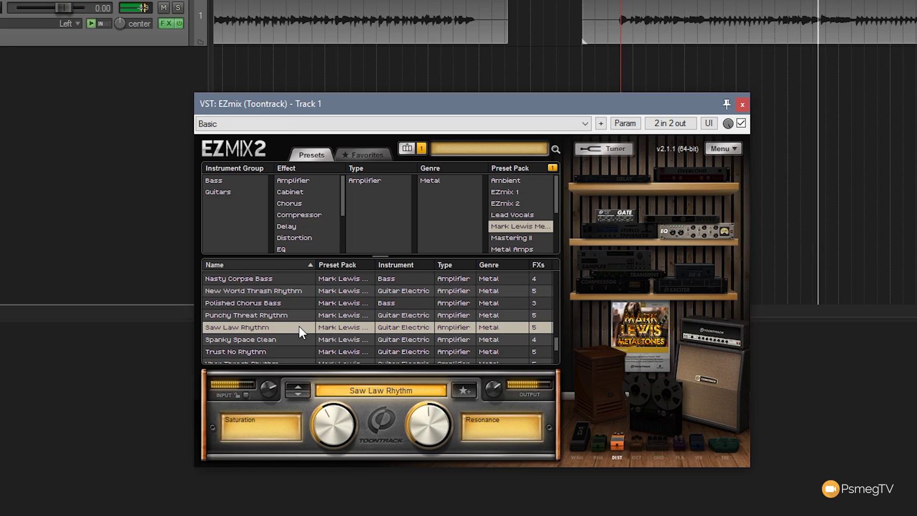
Step: Audition the Uber Thrash Rhythm, Winter Kill Rhythm and USA Rock Rhythm presets on the guitar track
scroll(299, 326, "down", 2)
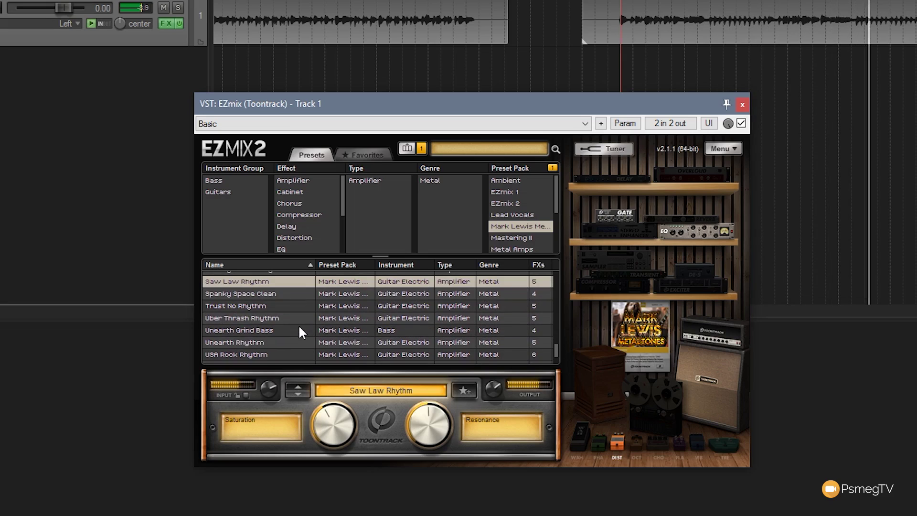
left_click(289, 317)
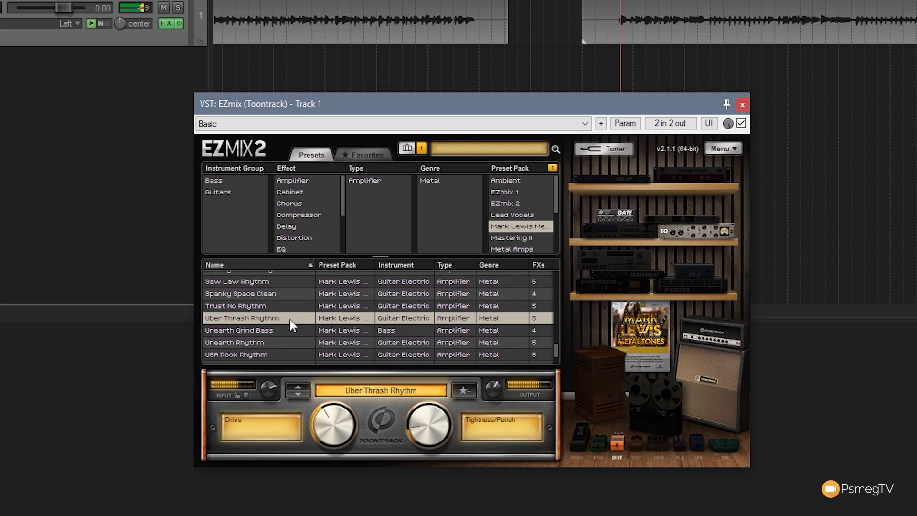
scroll(288, 317, "down", 1)
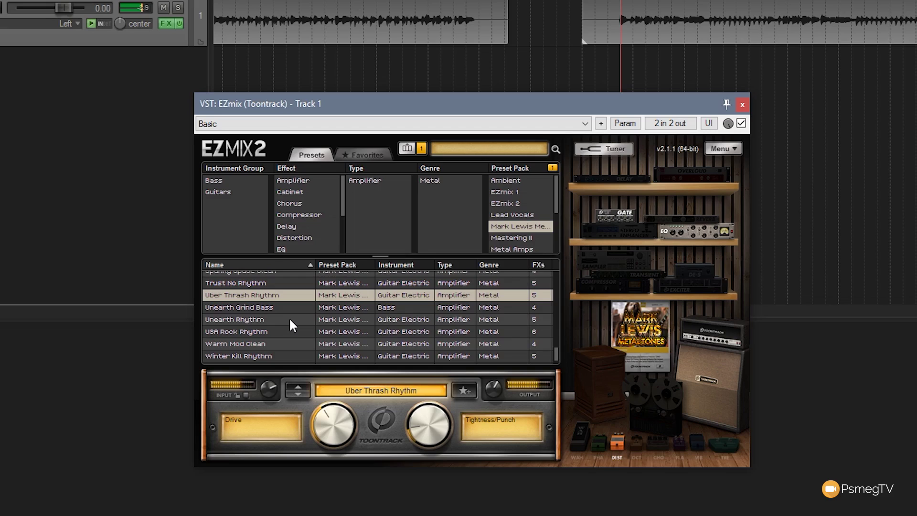
left_click(290, 356)
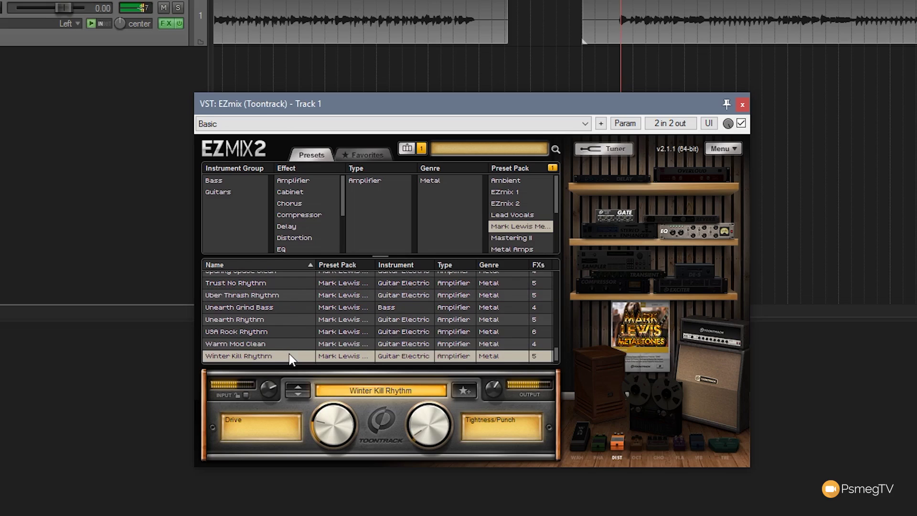
scroll(290, 356, "down", 1)
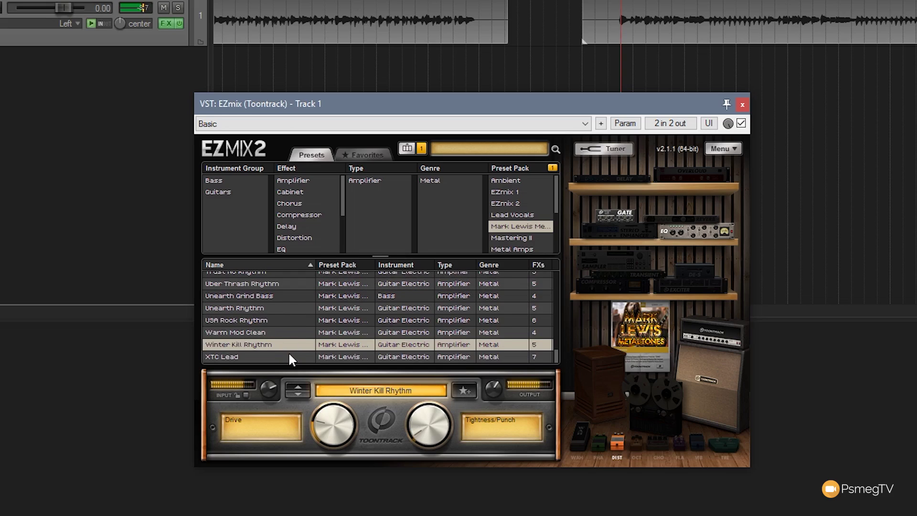
left_click(292, 320)
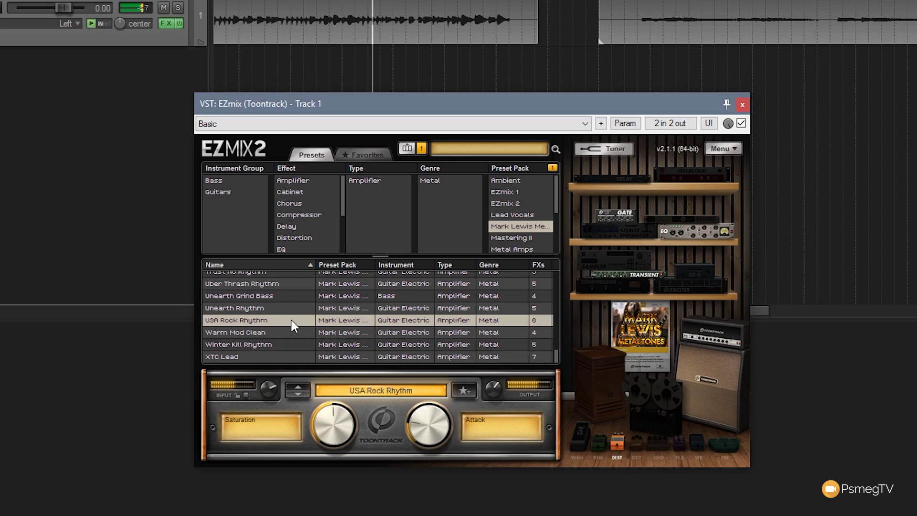
Step: Return to the earlier part of the preset list and audition Chapel Clean and Clean Dirt Pan
scroll(291, 319, "up", 5)
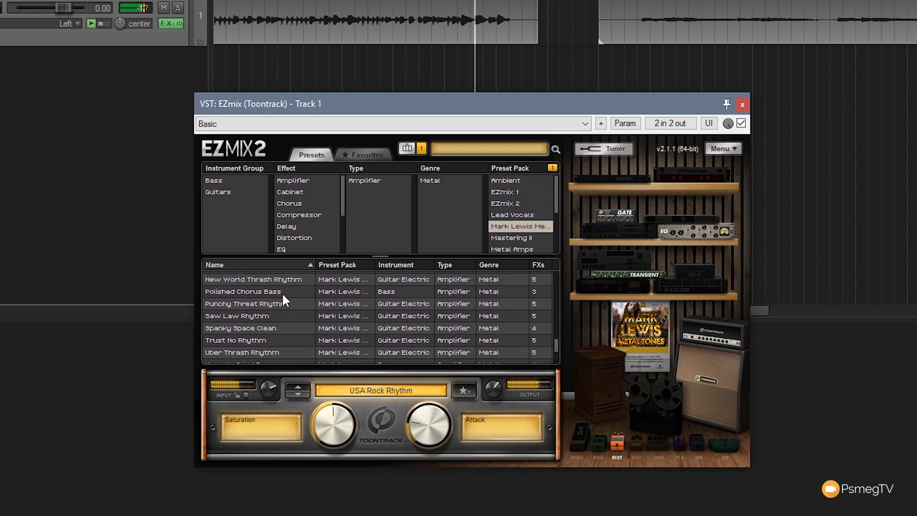
left_click(288, 300)
scroll(288, 300, "up", 10)
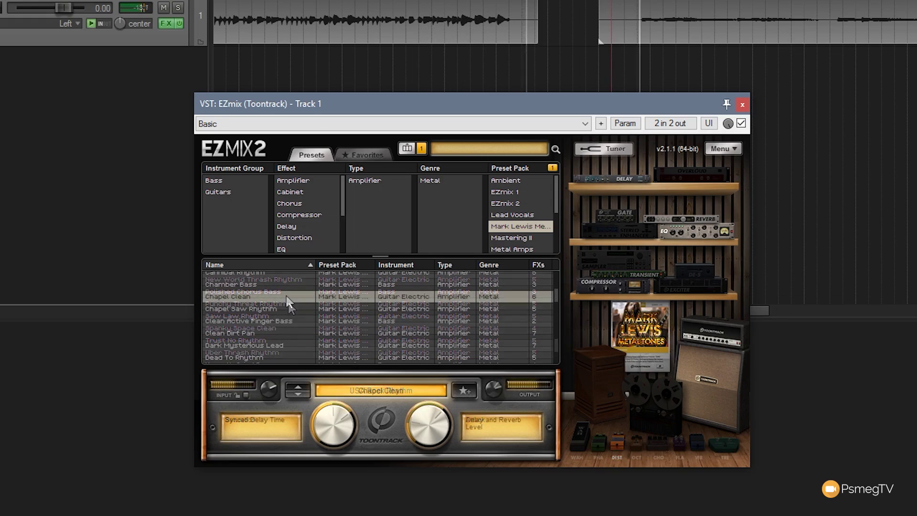
left_click(286, 296)
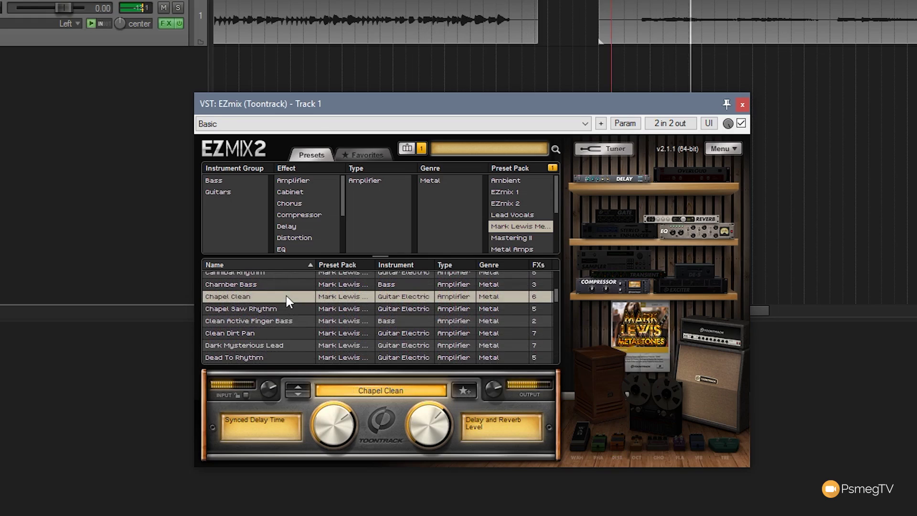
left_click(303, 332)
Step: Audition the Dirty Rotary Clean and Ethereal Clean presets on the guitar track
scroll(303, 332, "down", 2)
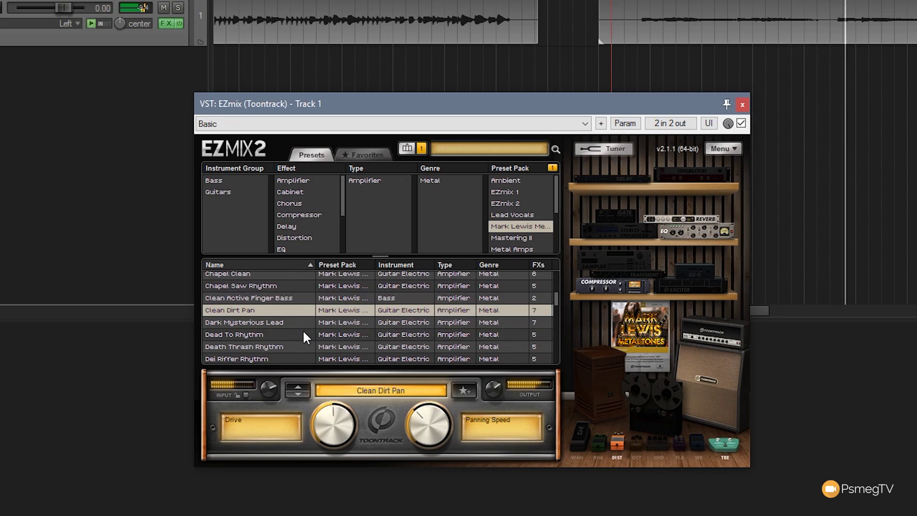
scroll(304, 333, "down", 2)
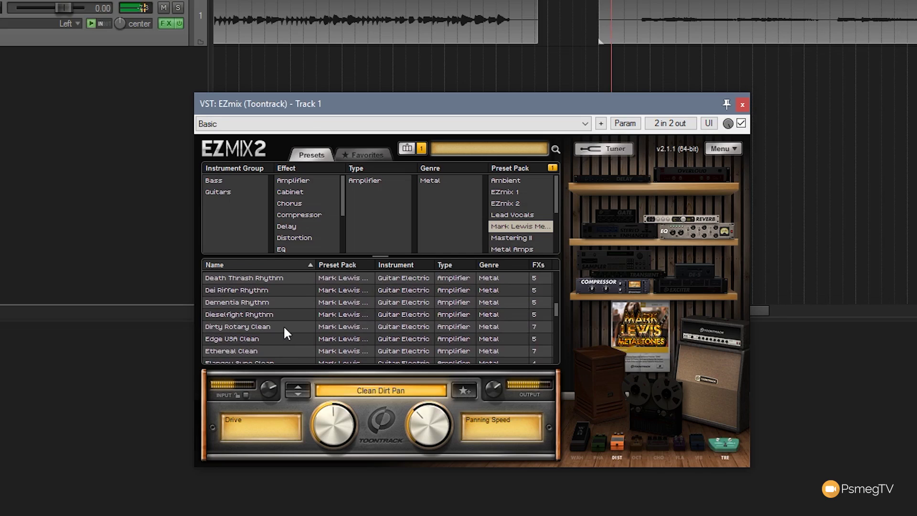
left_click(283, 326)
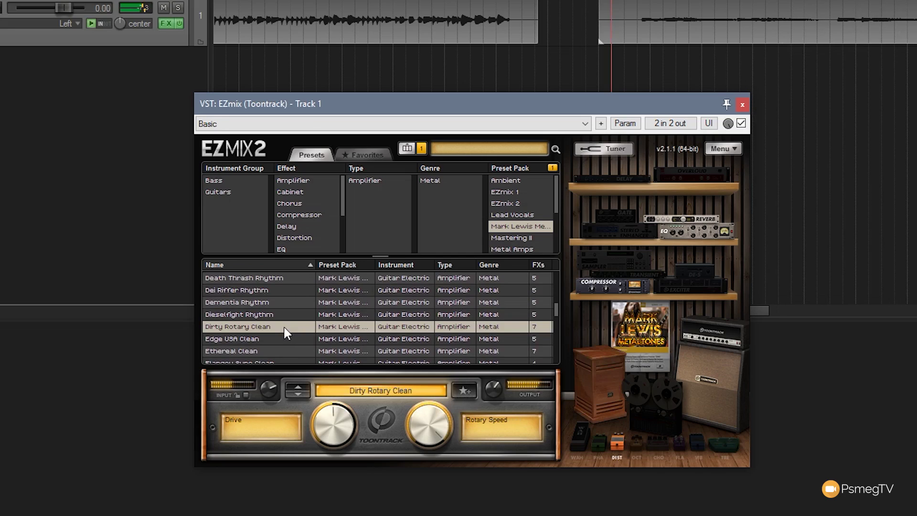
scroll(284, 327, "down", 1)
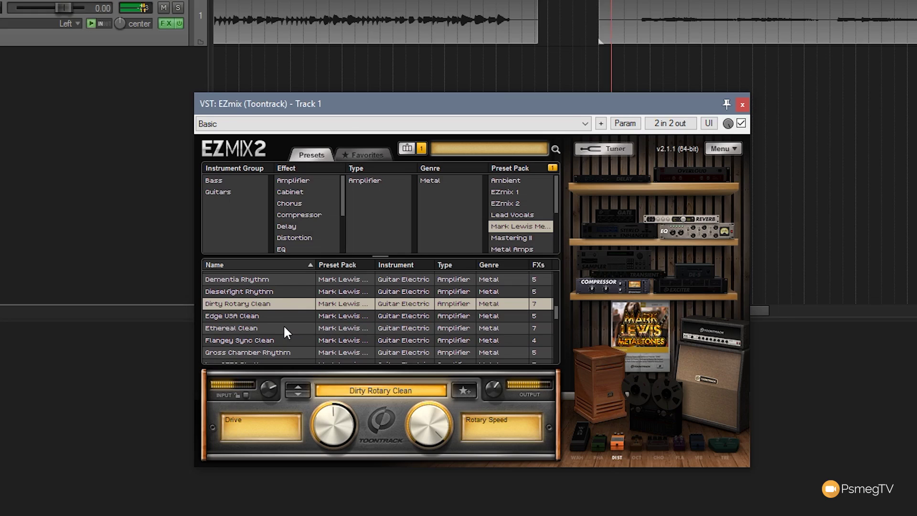
left_click(286, 330)
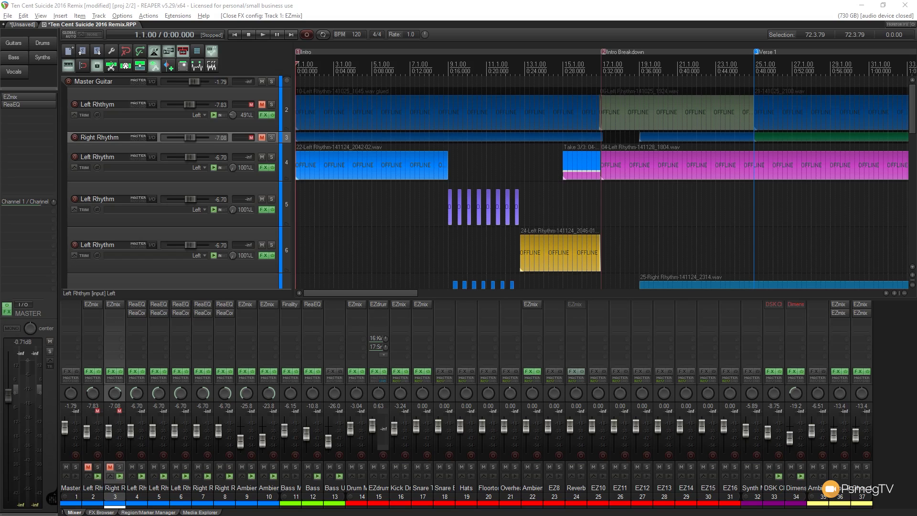
Step: Play the opening of the Ten Cent Suicide 2016 Remix project to hear its existing guitar sound, and stop playback
left_click(325, 9)
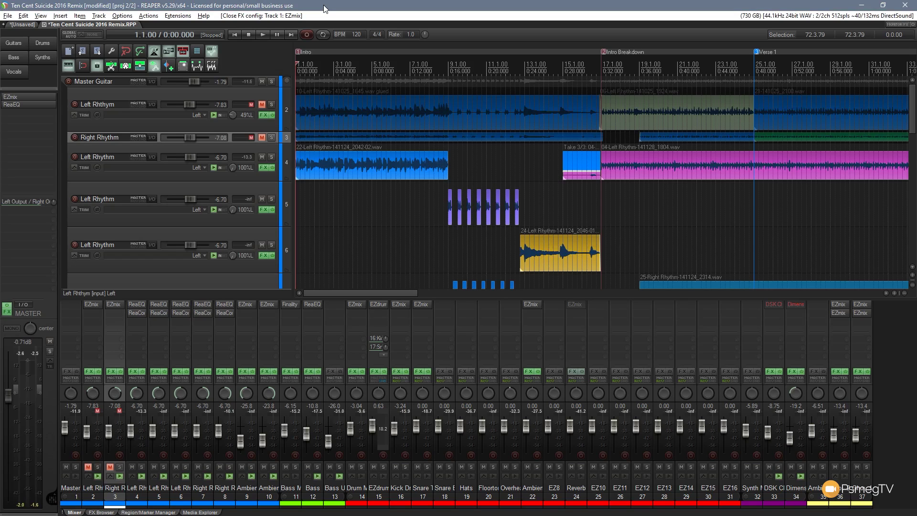
left_click(266, 35)
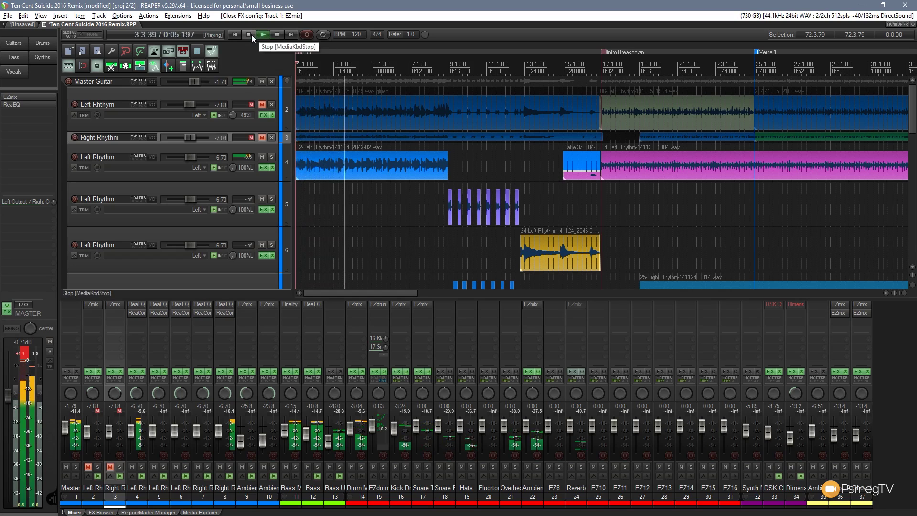
left_click(249, 34)
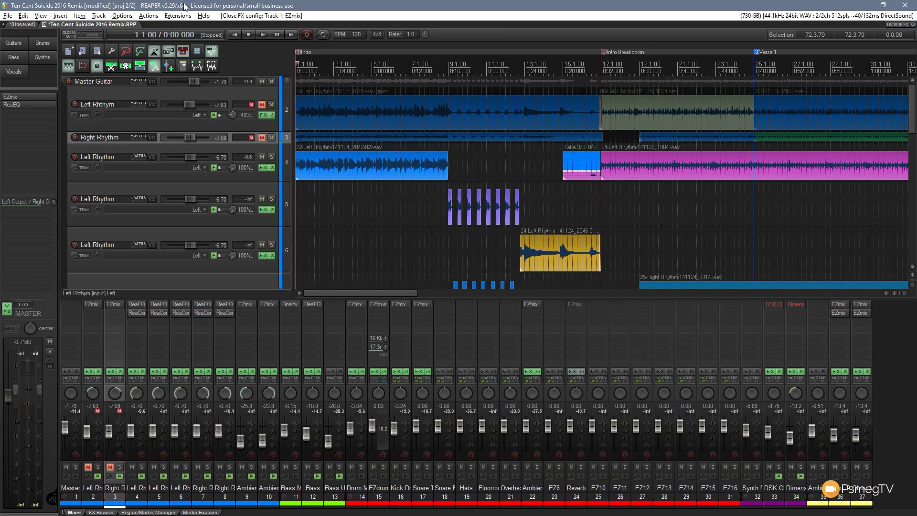
Step: Add EZmix to the effects chain of the Left Rhythm track 4, placed first, ahead of ReaEQ and ReaComp
left_click(263, 167)
left_click_drag(341, 55, 428, 56)
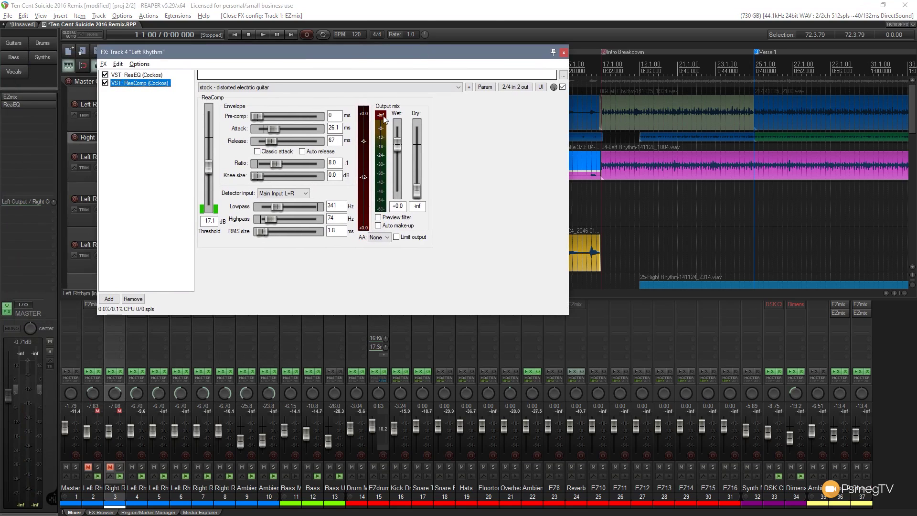
left_click(108, 300)
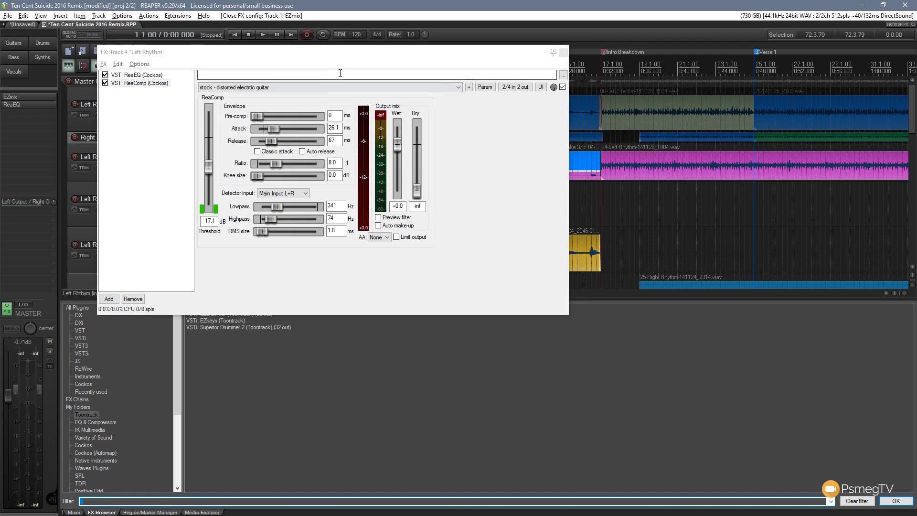
left_click_drag(207, 313, 178, 91)
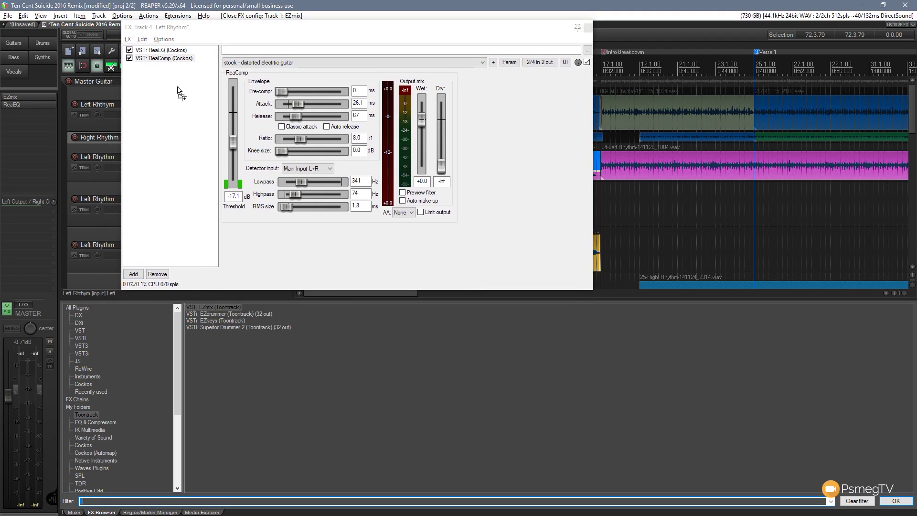
mouse_move(172, 52)
left_mouse_down()
mouse_move(196, 80)
mouse_move(176, 49)
left_mouse_up()
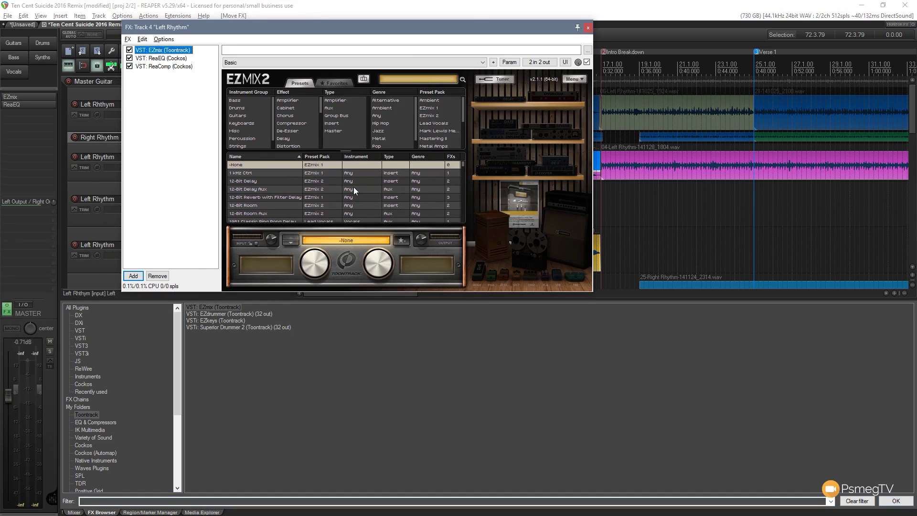
Step: Filter the EZmix presets to the Mark Lewis Metal Tones pack and bring the mixer back into view beneath the effects window
left_click(437, 132)
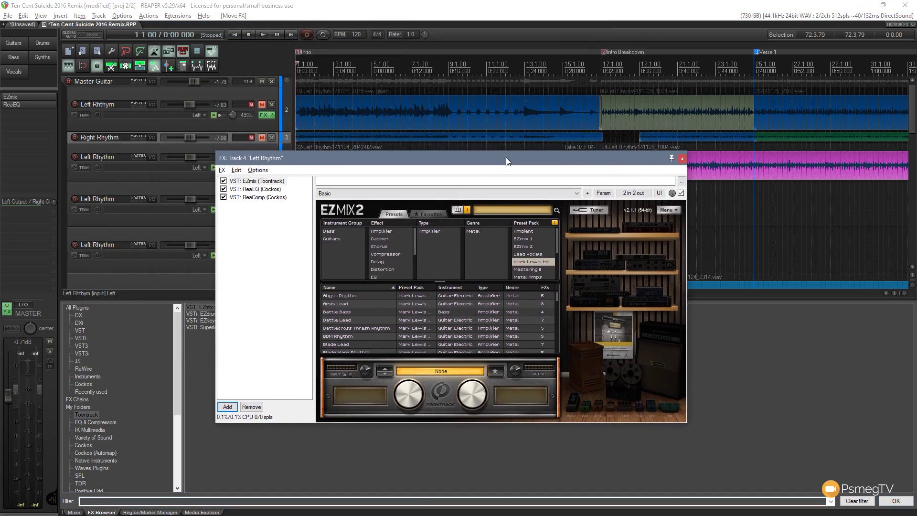
left_click_drag(416, 30, 513, 160)
left_click(74, 513)
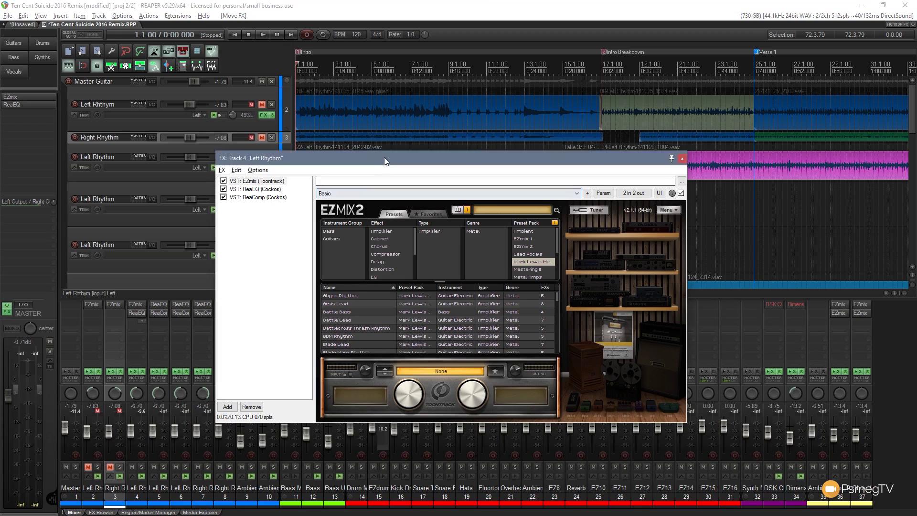
left_click_drag(386, 158, 261, 210)
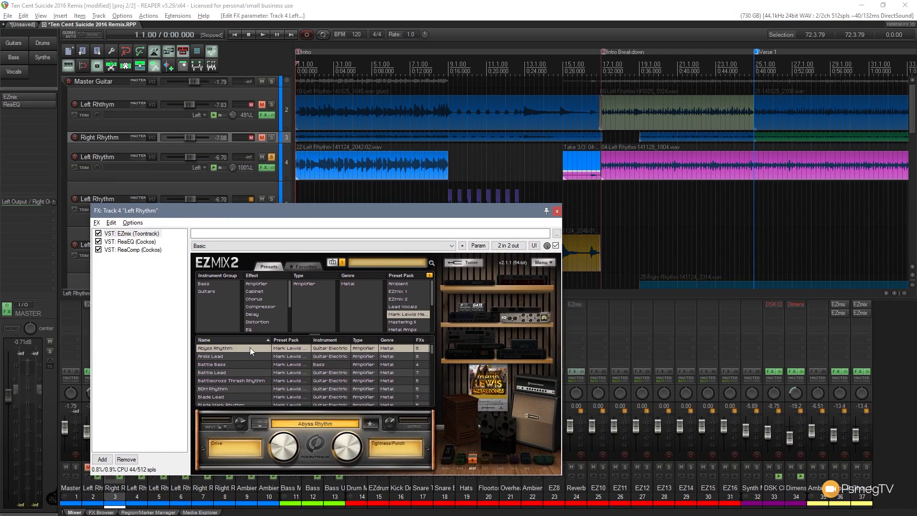
Step: Audition the Abyss Rhythm, British Winter Rhythm and Chapel Saw Rhythm presets on the soloed Left Rhythm track
key("space")
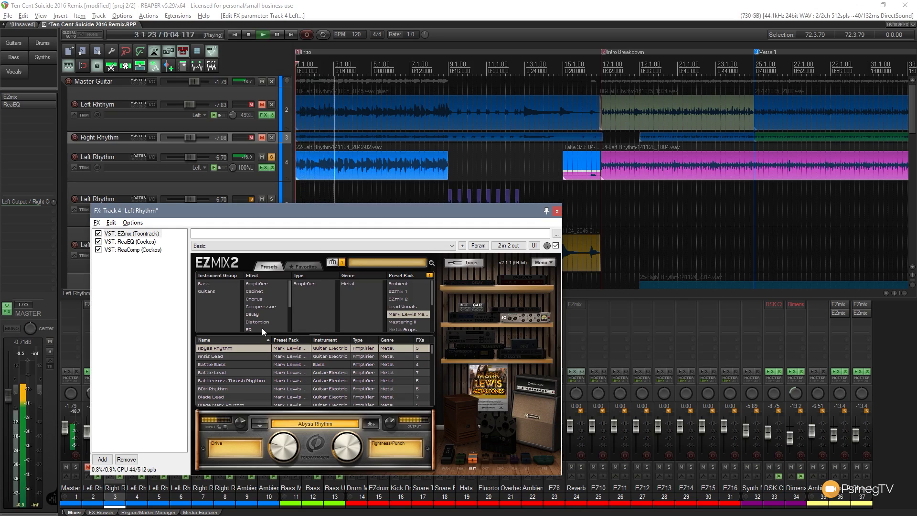
key("space")
scroll(311, 374, "down", 2)
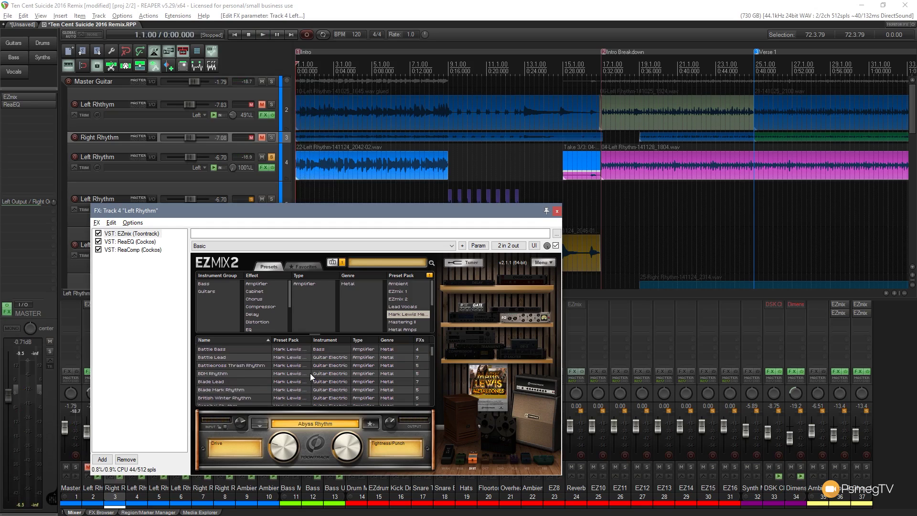
left_click(249, 383)
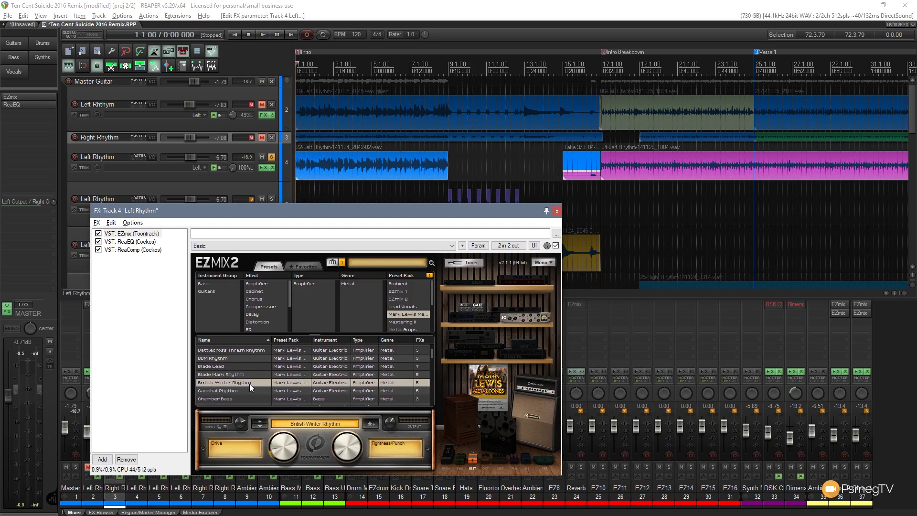
key("space")
scroll(249, 383, "down", 3)
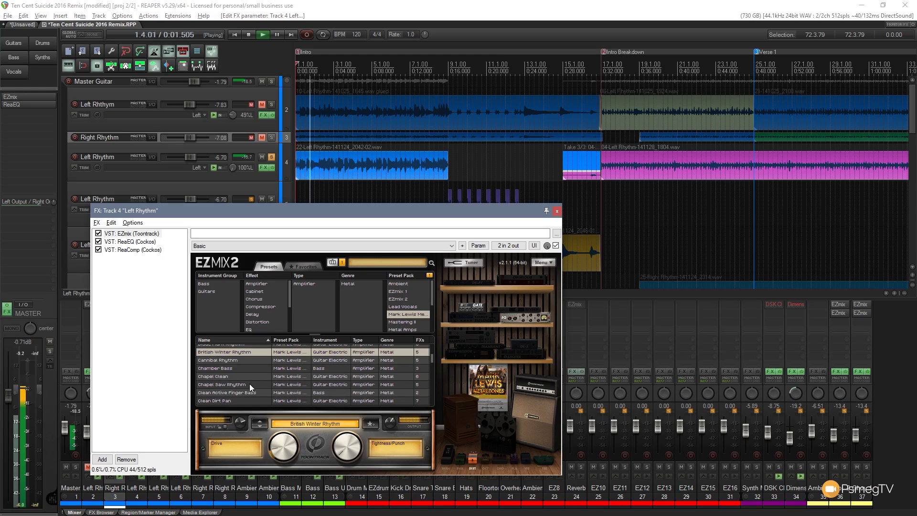
left_click(249, 370)
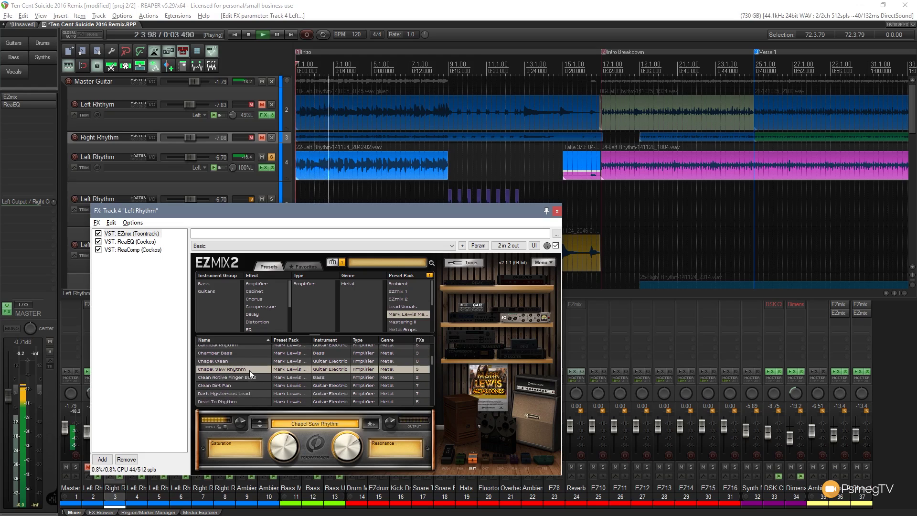
Step: Load the Mars Thrash Rhythm preset on the Left Rhythm track during playback, stop playback and close the track's effects window
scroll(254, 377, "down", 1)
scroll(253, 374, "down", 1)
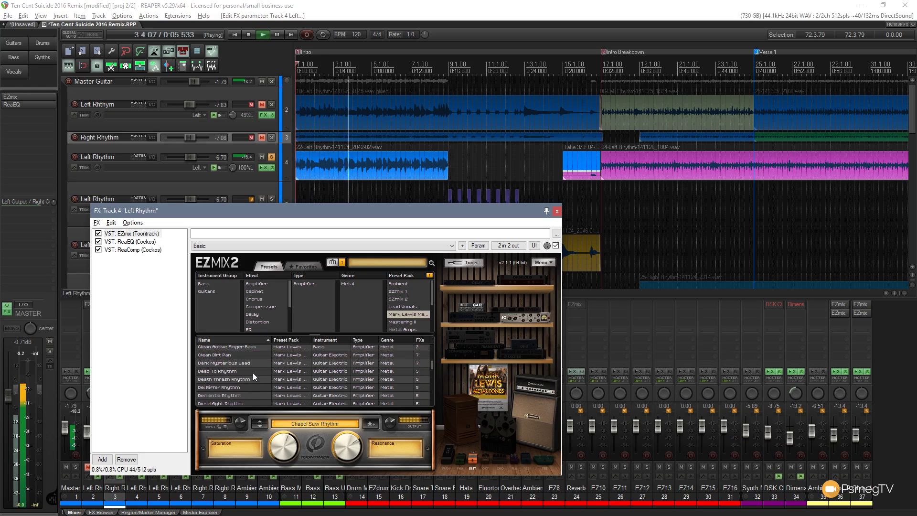
scroll(254, 373, "down", 1)
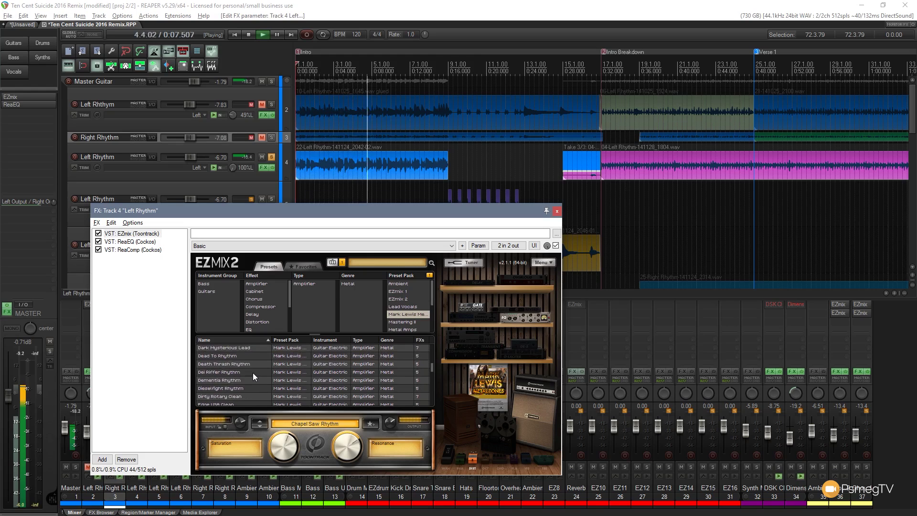
scroll(253, 373, "down", 3)
scroll(254, 373, "down", 3)
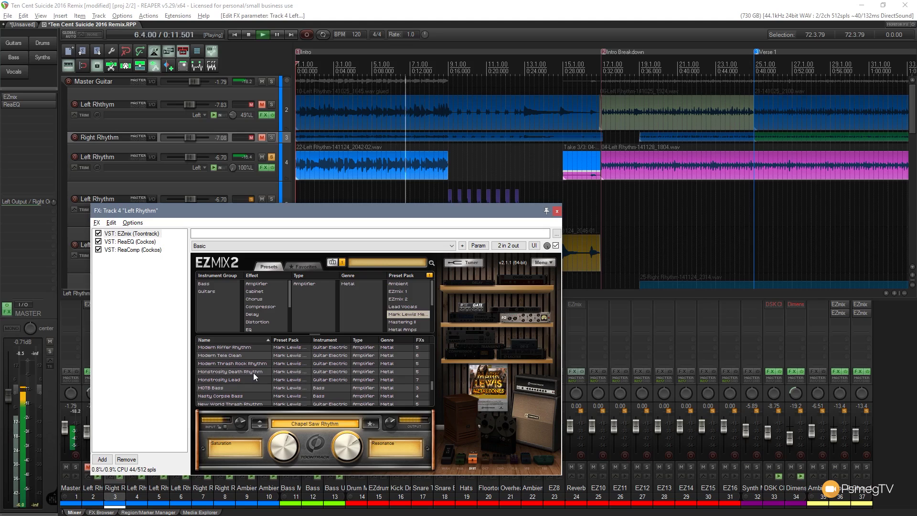
scroll(253, 373, "up", 2)
left_click(256, 369)
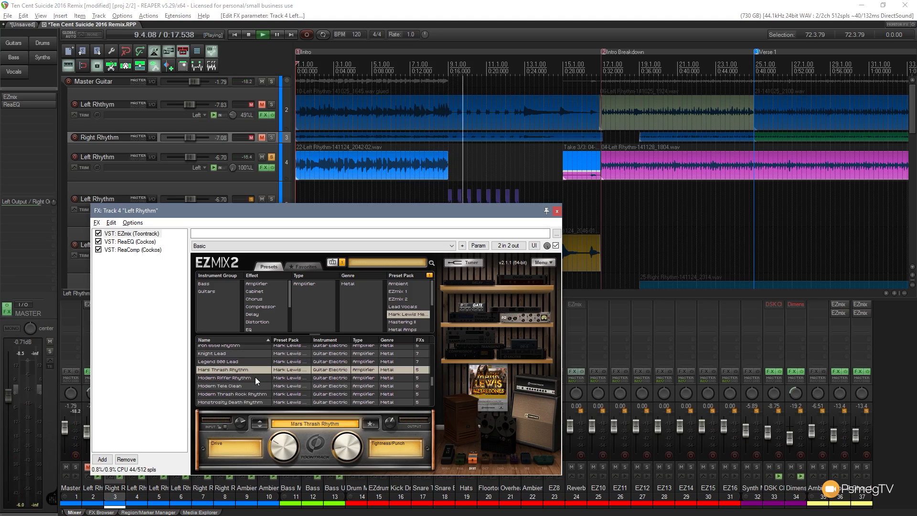
key("space")
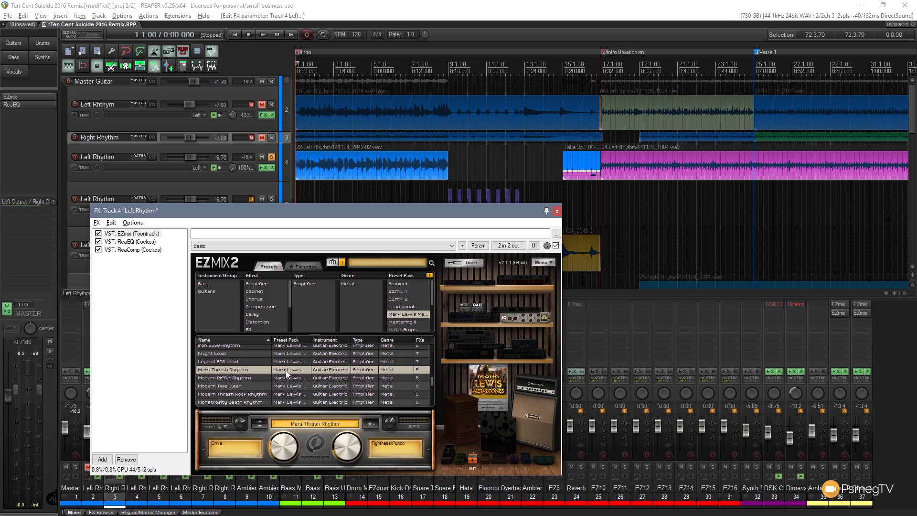
left_click(557, 212)
Step: Solo the Right Rhythm track 8 and add EZmix as the first effect in its chain, ahead of ReaEQ
left_click_drag(912, 113, 913, 150)
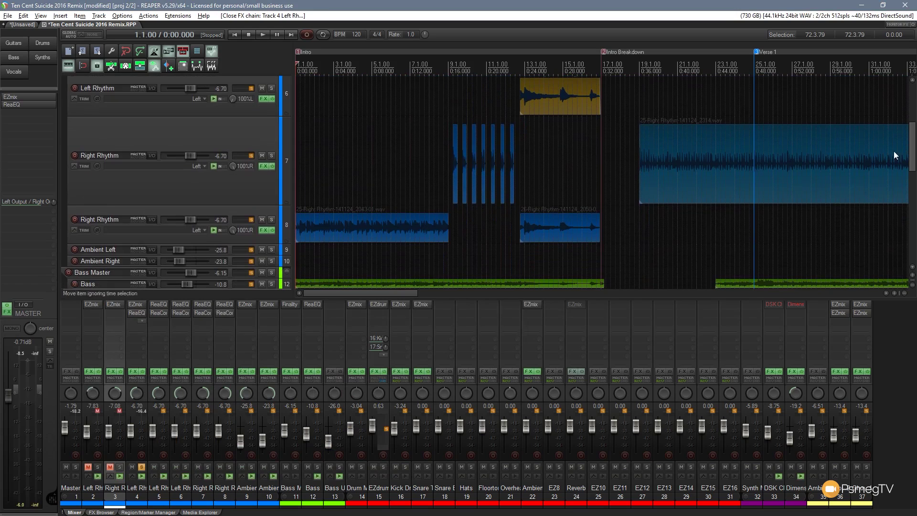
left_click(271, 221)
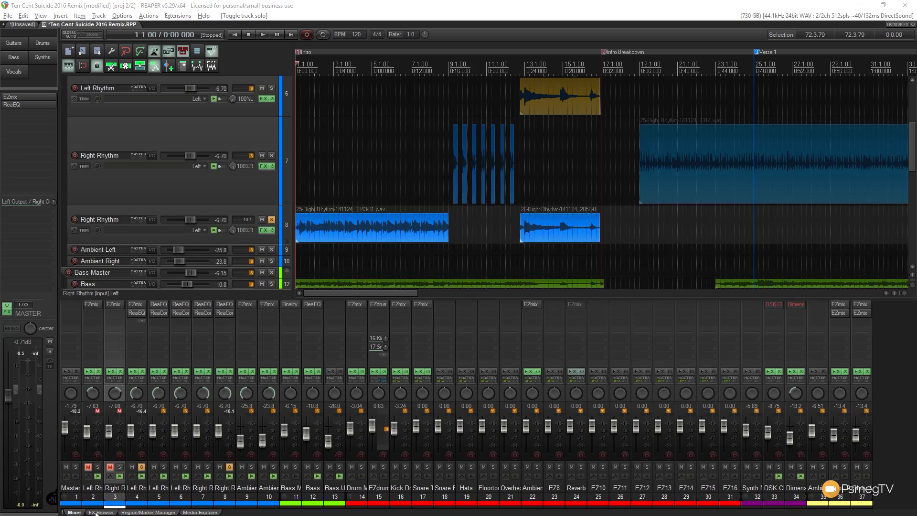
left_click(95, 512)
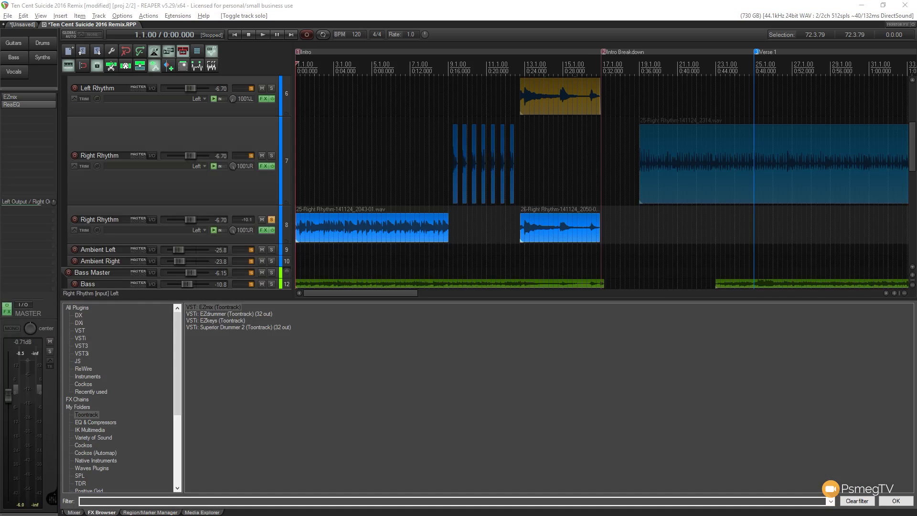
left_click(264, 229)
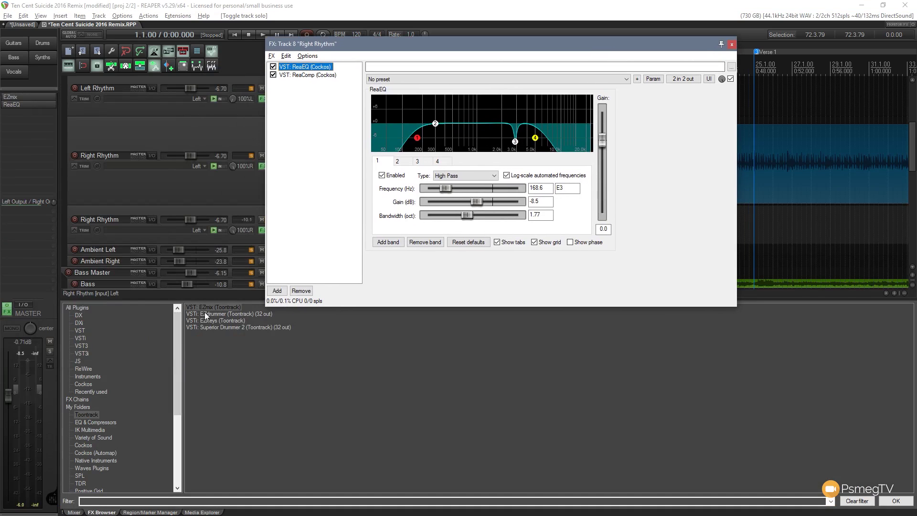
left_click_drag(205, 313, 315, 186)
left_click_drag(319, 73, 319, 70)
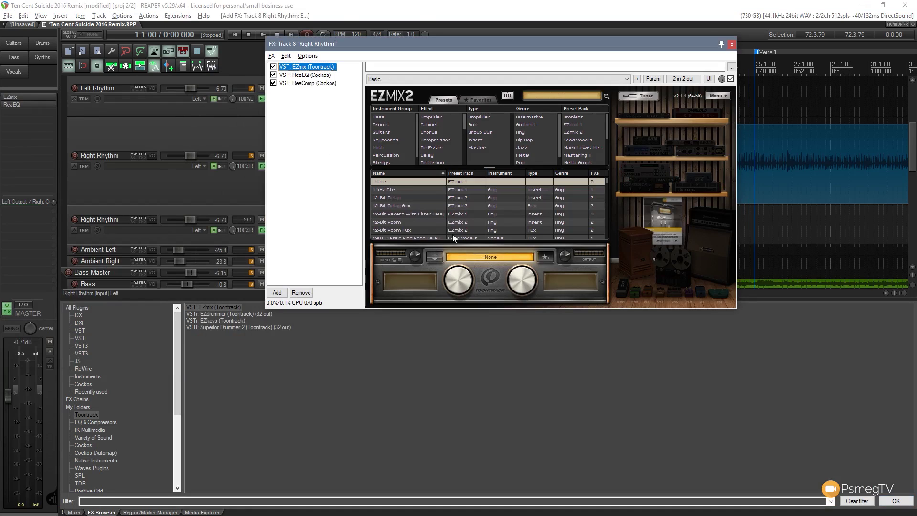
Step: Load Modern Riffer Rhythm from the Mark Lewis Metal Tones pack on the Right Rhythm track, close its effects window and show the mixer
left_click(587, 148)
scroll(488, 212, "down", 4)
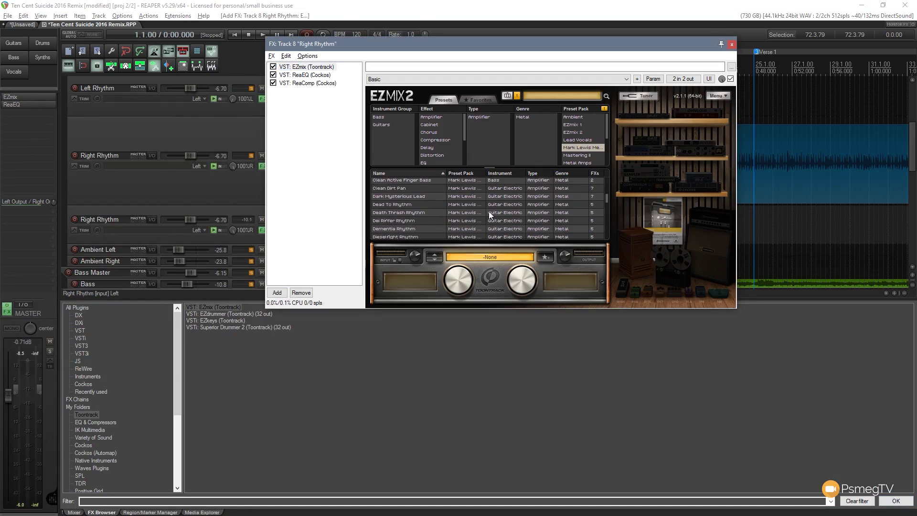
scroll(488, 211, "down", 2)
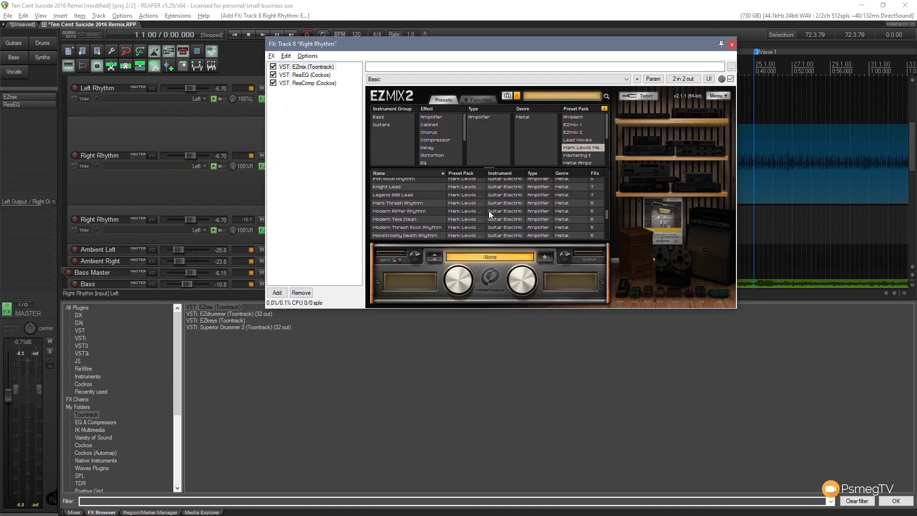
left_click(431, 212)
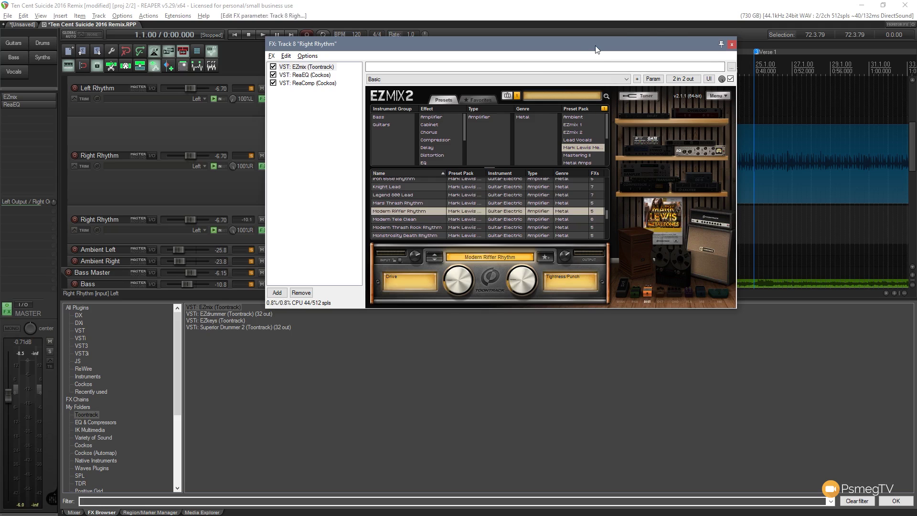
left_click(731, 44)
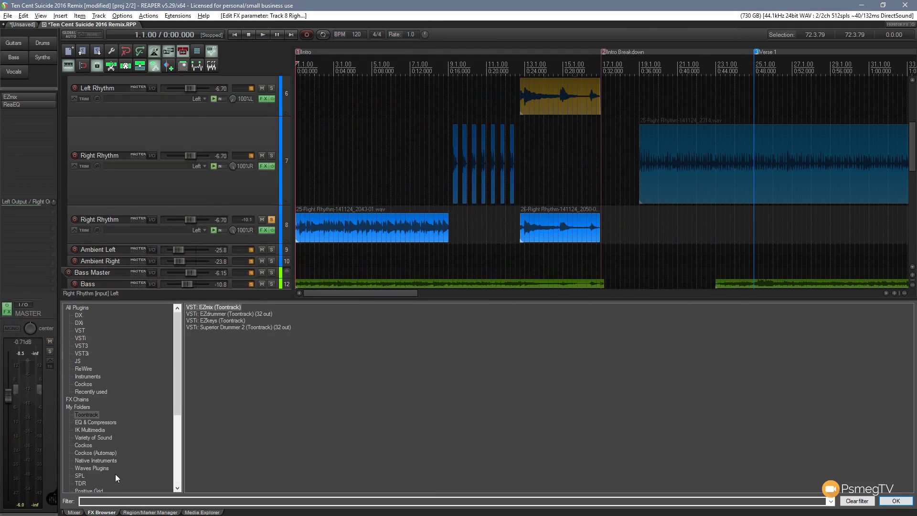
left_click(75, 512)
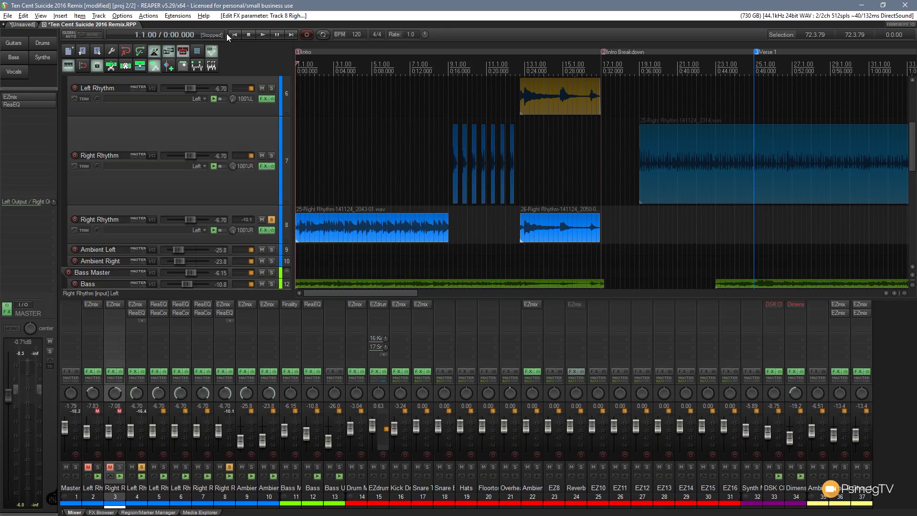
Step: Play back the soloed Left Rhythm and Right Rhythm tracks together from the start, and stop playback after the intro riff
left_click(262, 35)
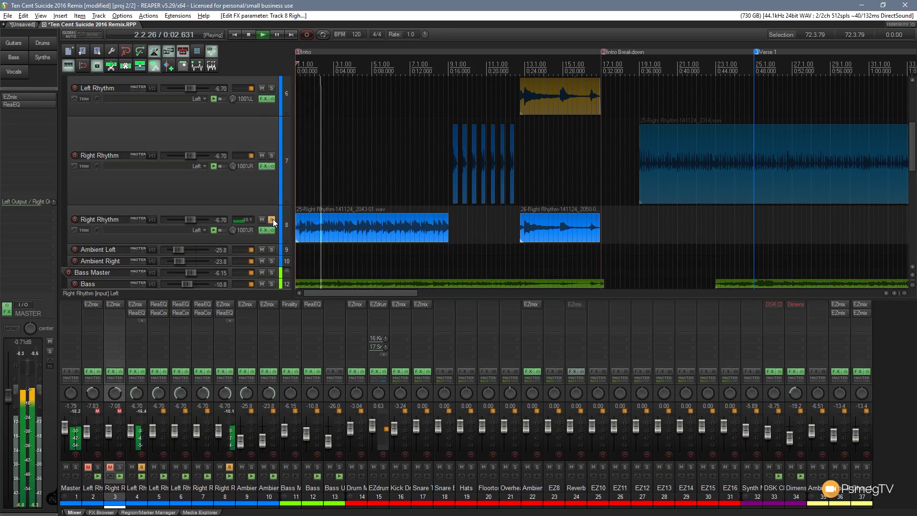
scroll(327, 185, "up", 2)
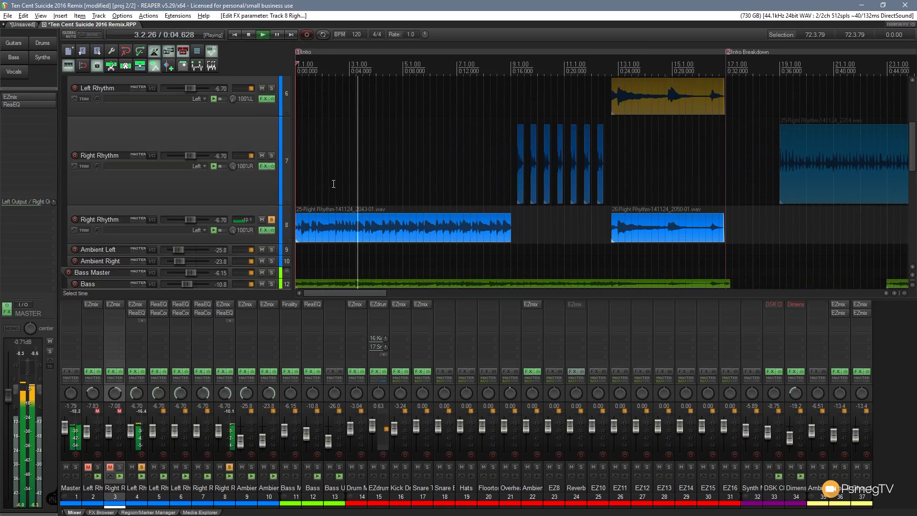
left_click_drag(911, 142, 912, 121)
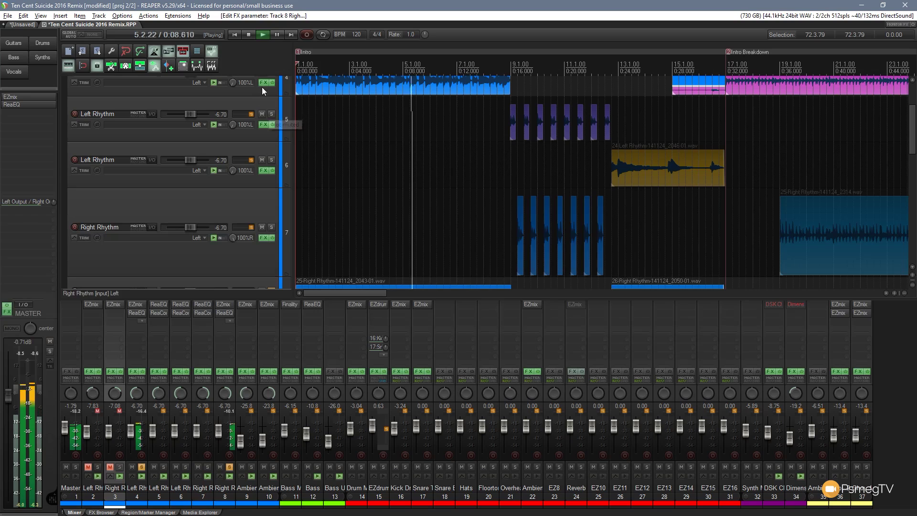
scroll(913, 104, "up", 1)
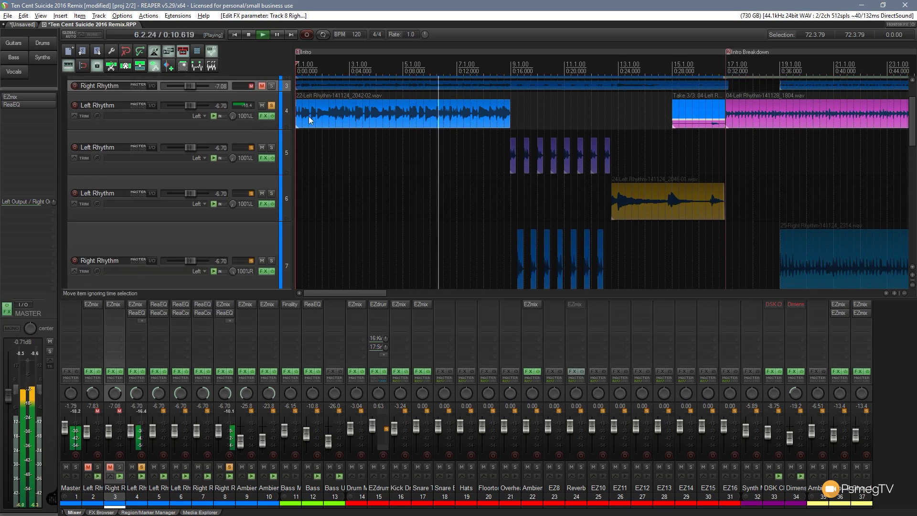
left_click(263, 105)
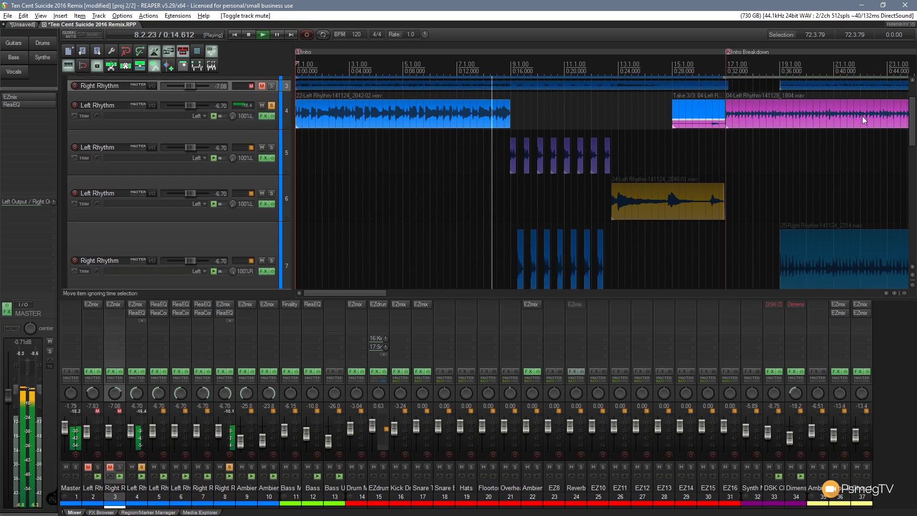
scroll(909, 146, "down", 4)
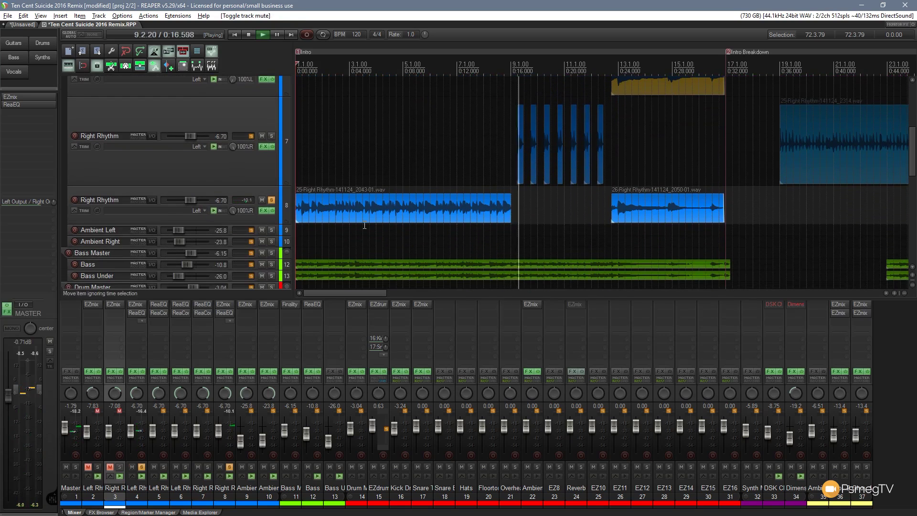
key("space")
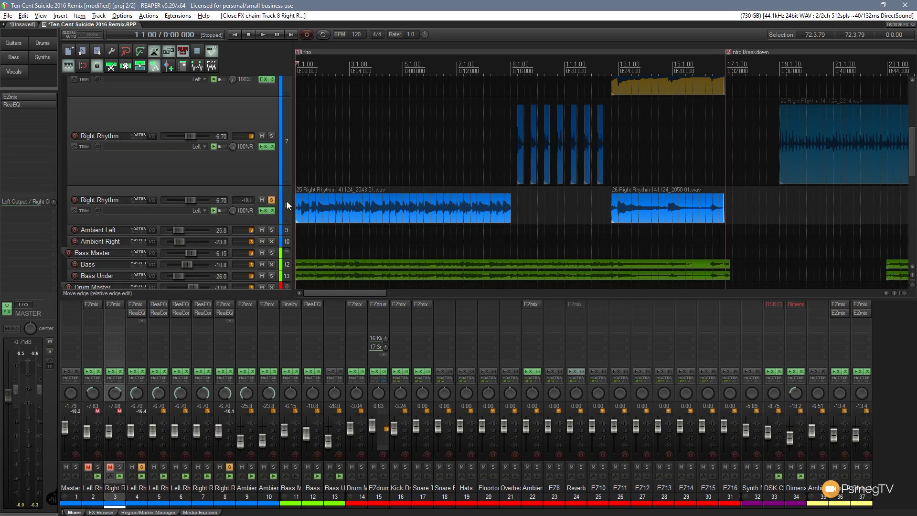
Step: Unsolo the Right Rhythm track 8 and Left Rhythm track 4, and play the opening of the full mix
left_click(272, 200)
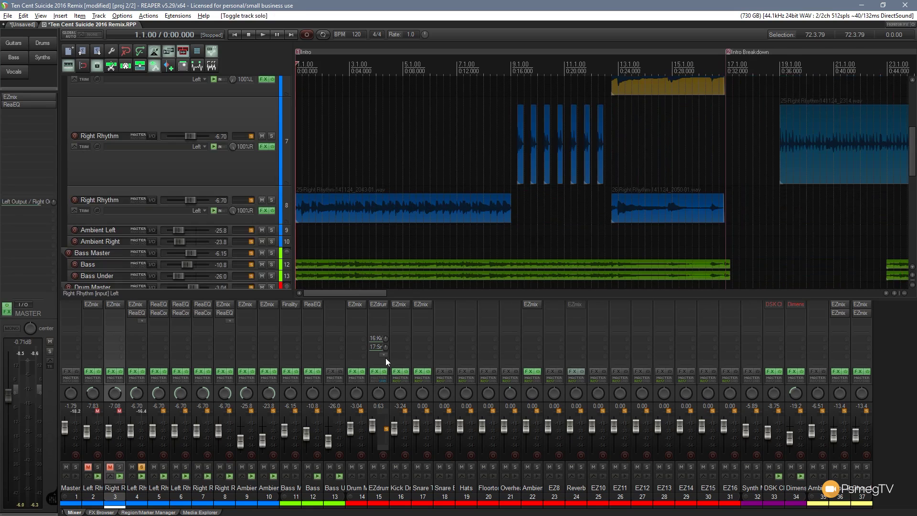
left_click(141, 467)
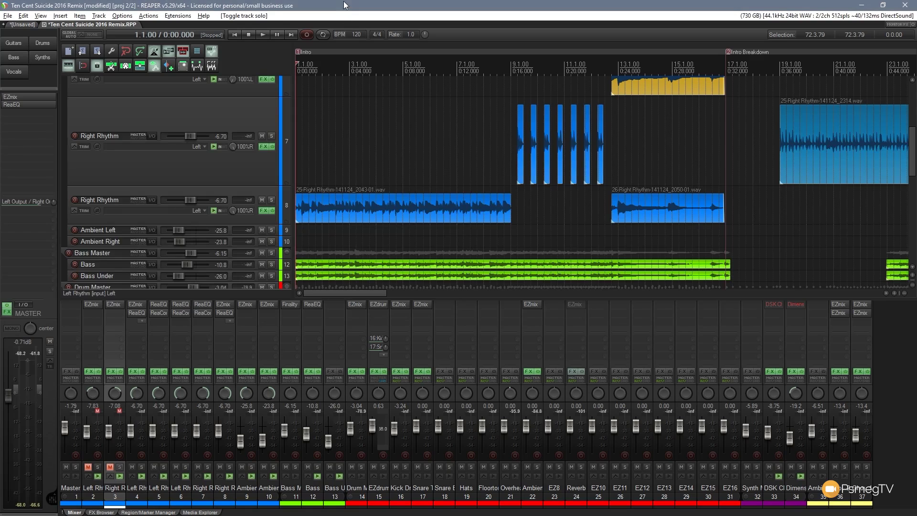
left_click(266, 35)
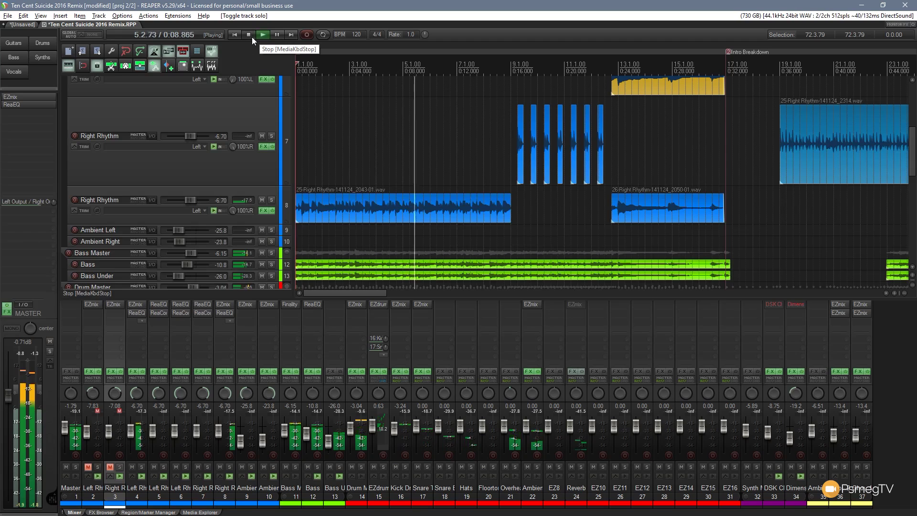
left_click(251, 36)
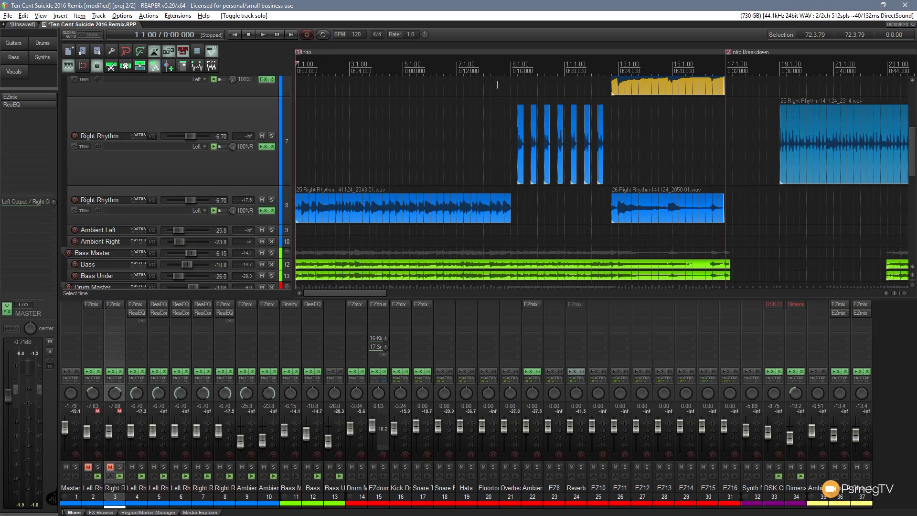
Step: Increase the height of the Bass and Bass Under tracks in the arrangement
scroll(912, 152, "down", 2)
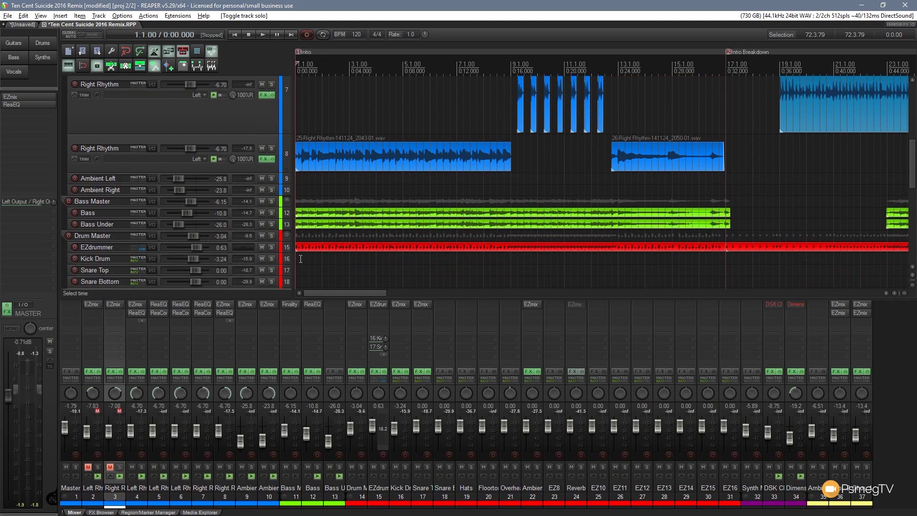
left_click_drag(246, 218, 246, 235)
left_click_drag(247, 243, 246, 262)
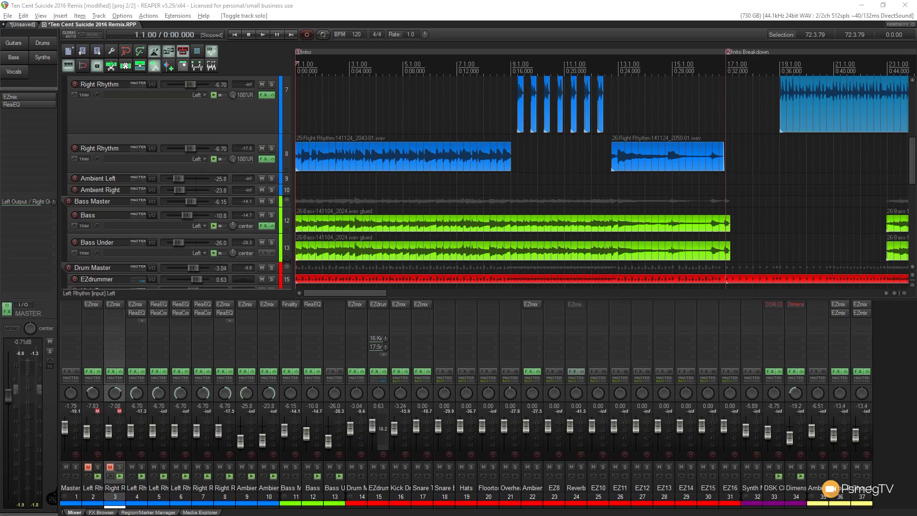
Step: Solo the Bass Master folder and add EZmix as the first effect on the Bass track 12, ahead of ReaEQ
left_click(264, 226)
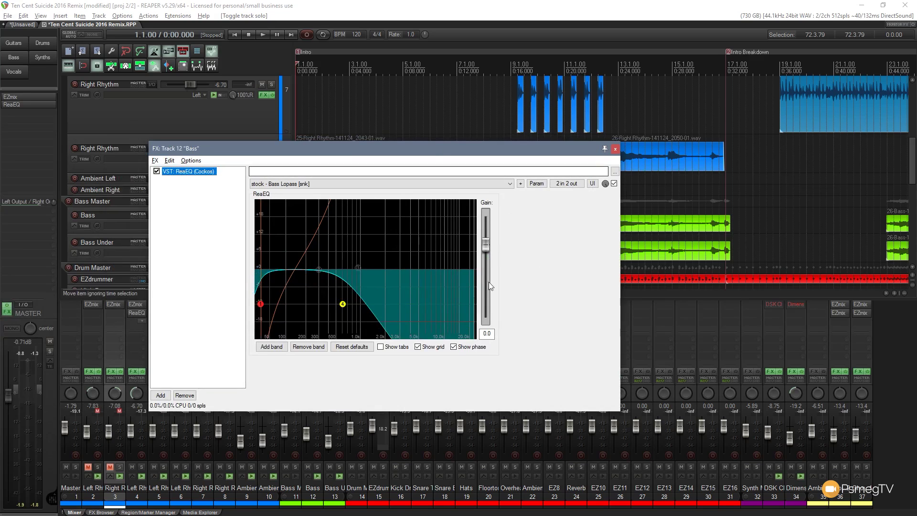
left_click_drag(436, 145, 589, 63)
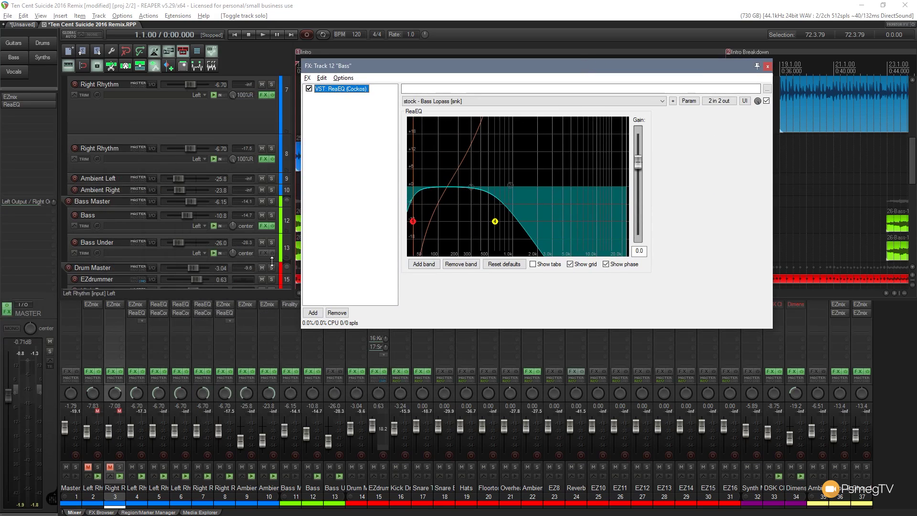
left_click(271, 202)
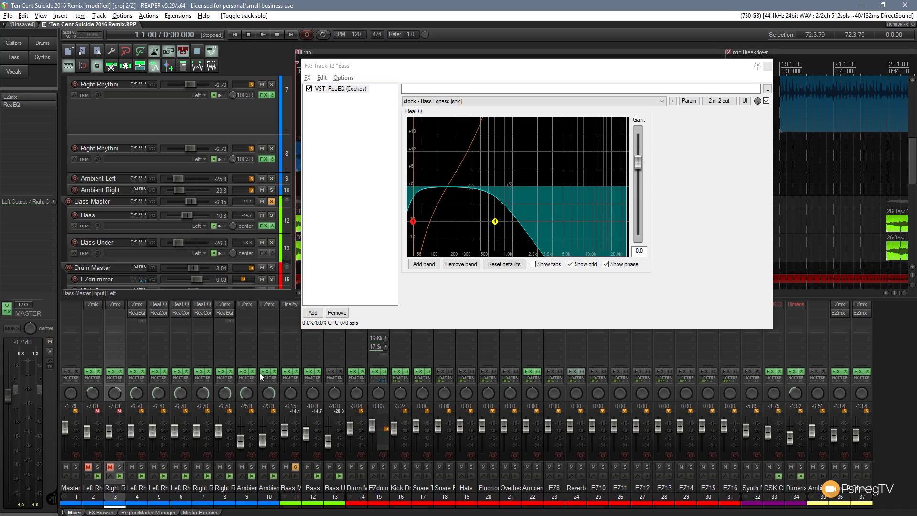
left_click(101, 512)
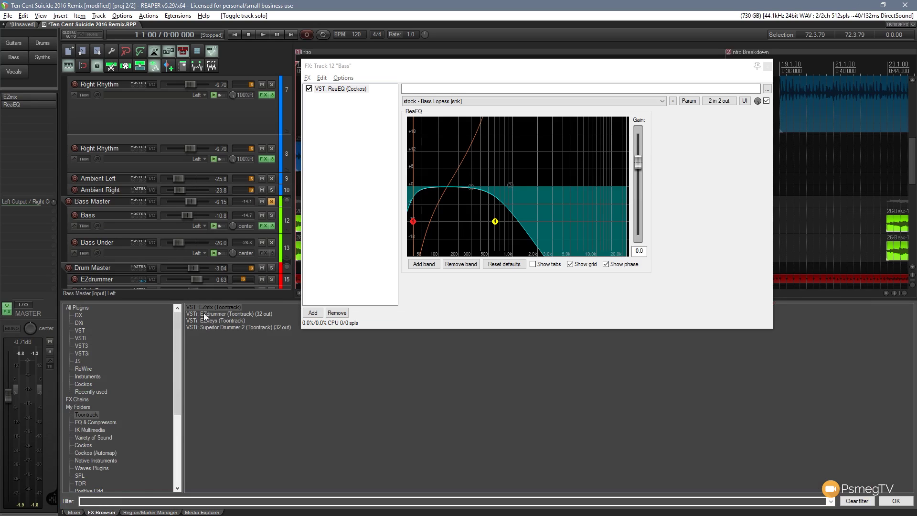
left_click_drag(207, 308, 346, 95)
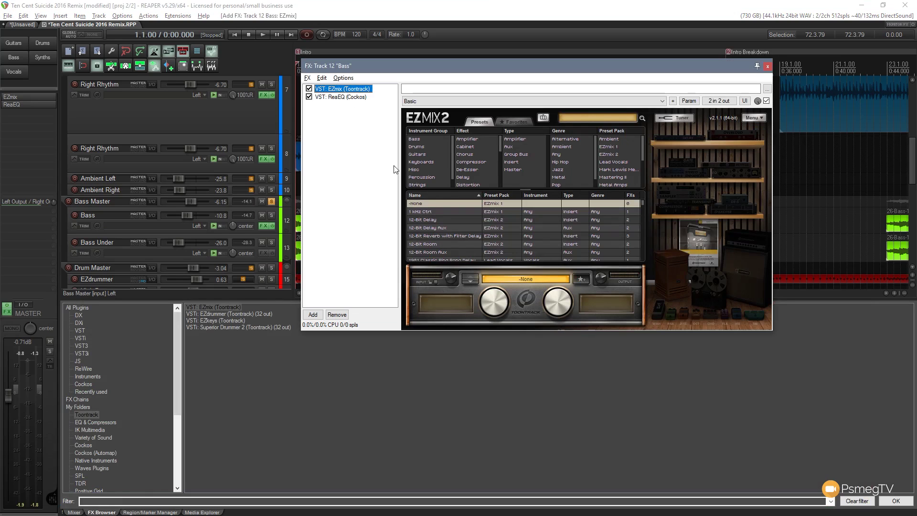
Step: Filter the EZmix presets to the Mark Lewis Metal Tones pack and the Bass instrument group
left_click(618, 169)
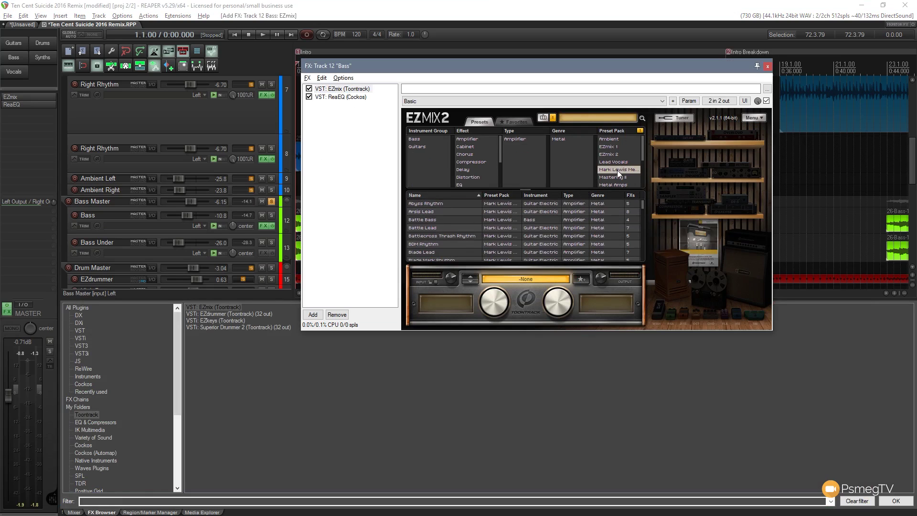
left_click(415, 140)
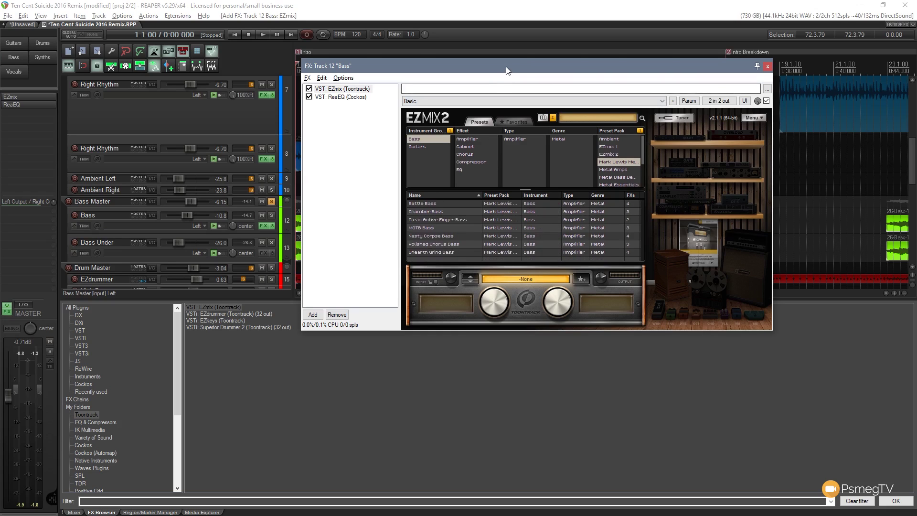
left_click_drag(507, 71, 339, 270)
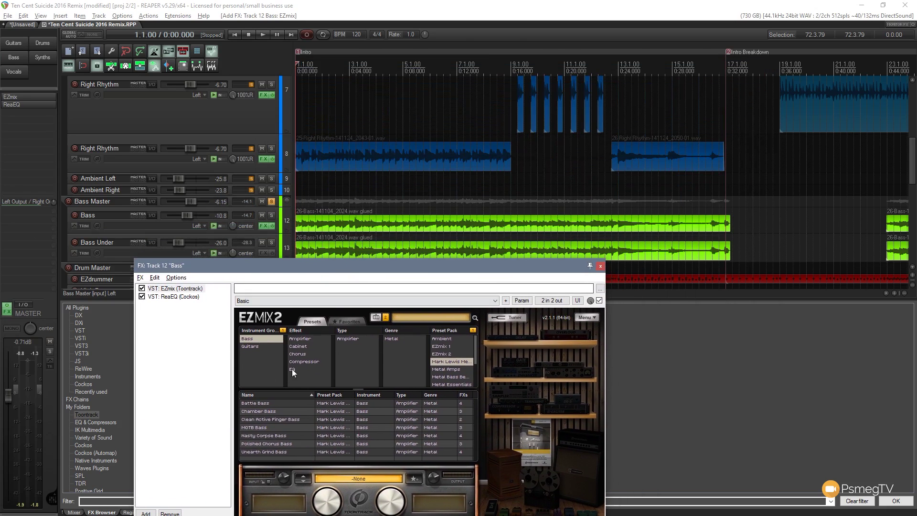
Step: Audition the Battle Bass, Chamber Bass, MOTB Bass, Nasty Corpse Bass and Polished Chorus Bass presets during playback
key("space")
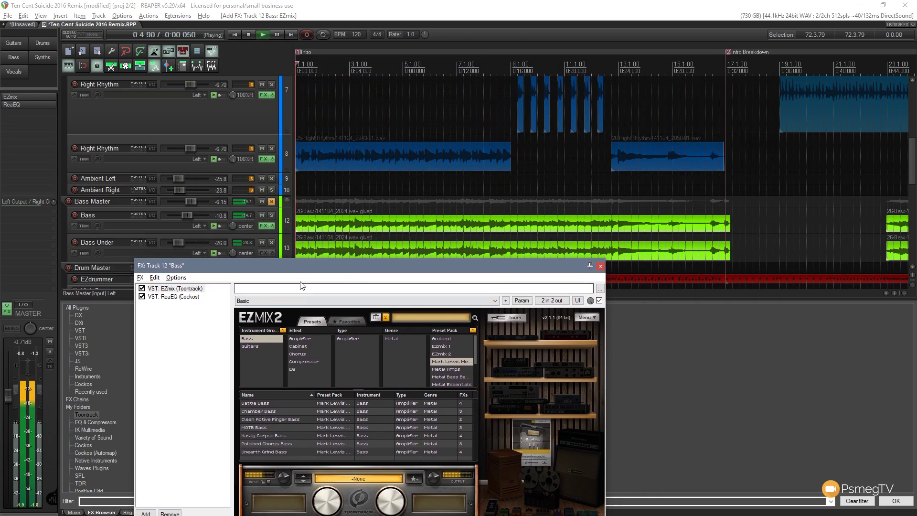
left_click_drag(306, 265, 538, 72)
left_click(503, 210)
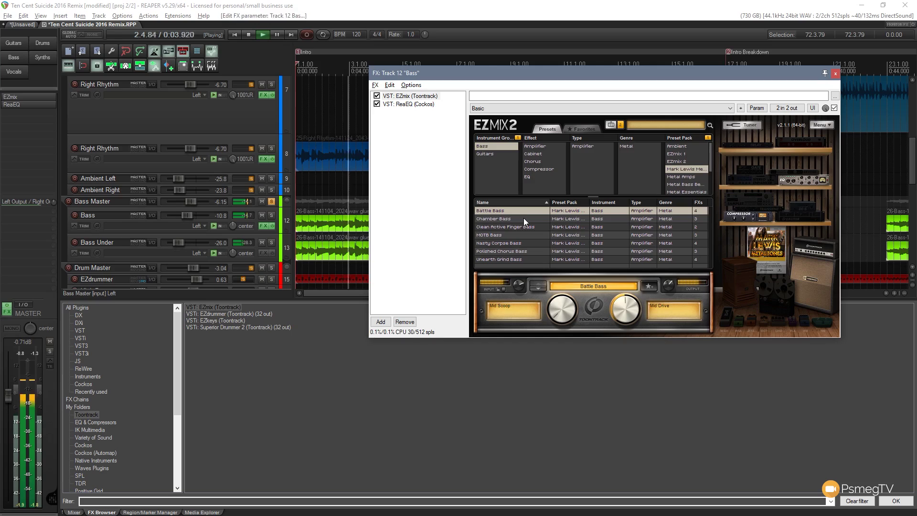
left_click(524, 218)
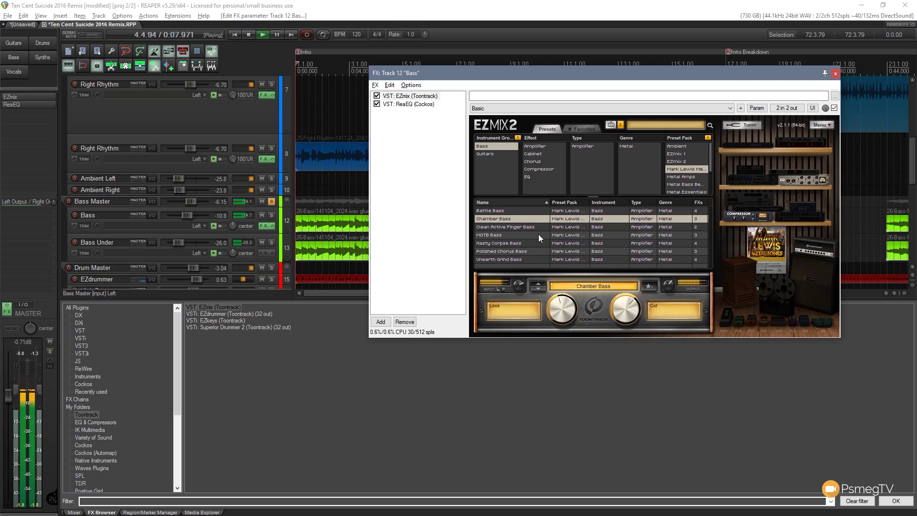
left_click(538, 235)
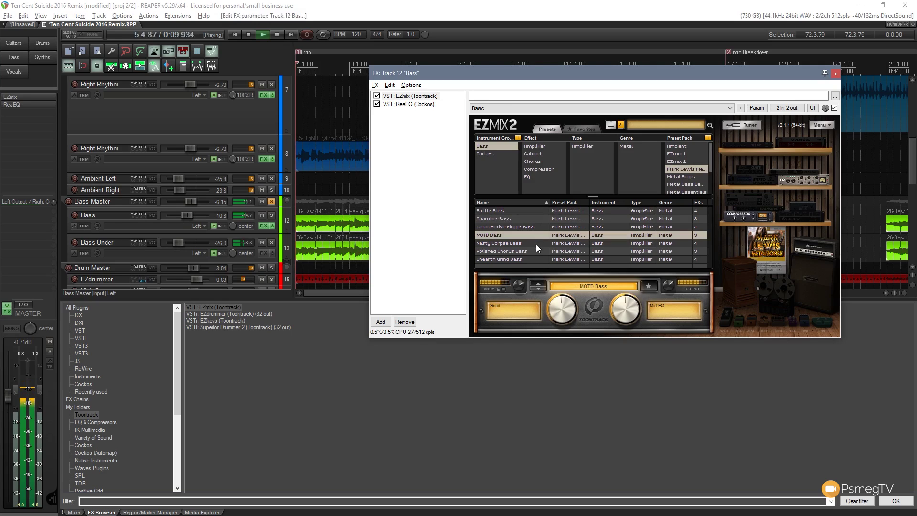
left_click(536, 245)
left_click(536, 252)
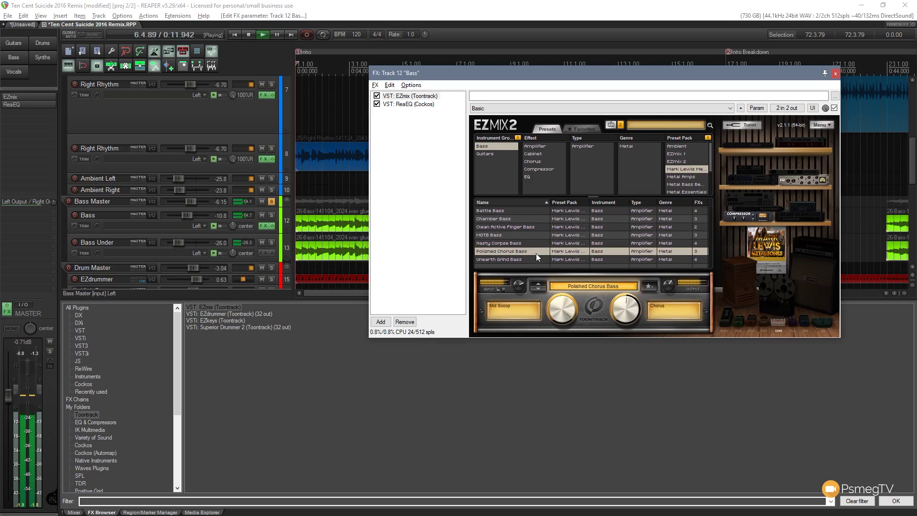
Step: Load the Unearth Grind Bass preset on the Bass track during playback, stop playback and close the track's effects window
left_click(537, 260)
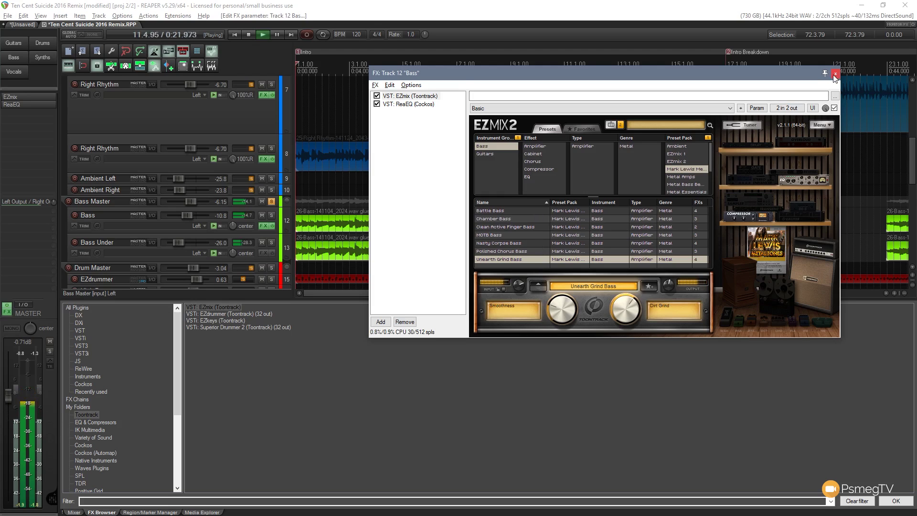
key("space")
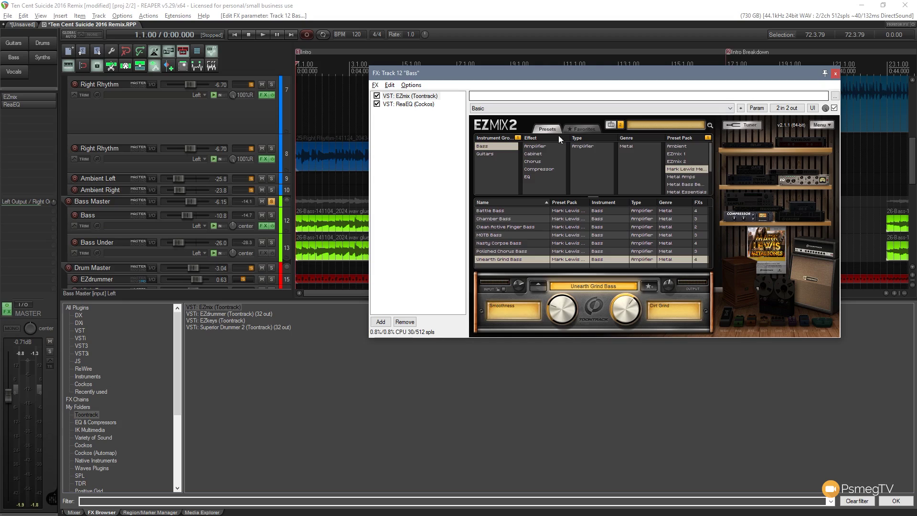
left_click(835, 74)
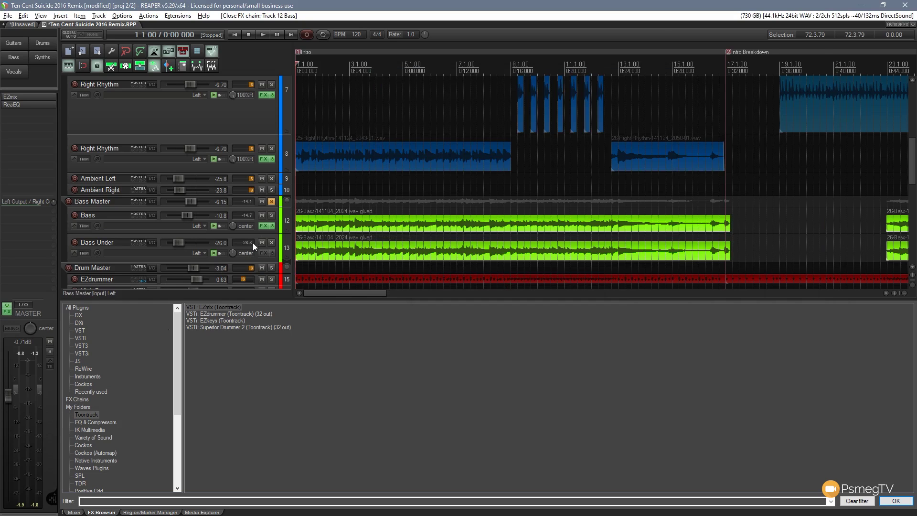
Step: Unsolo the Bass Master folder, play the opening of the full mix and show the mixer again
left_click(272, 202)
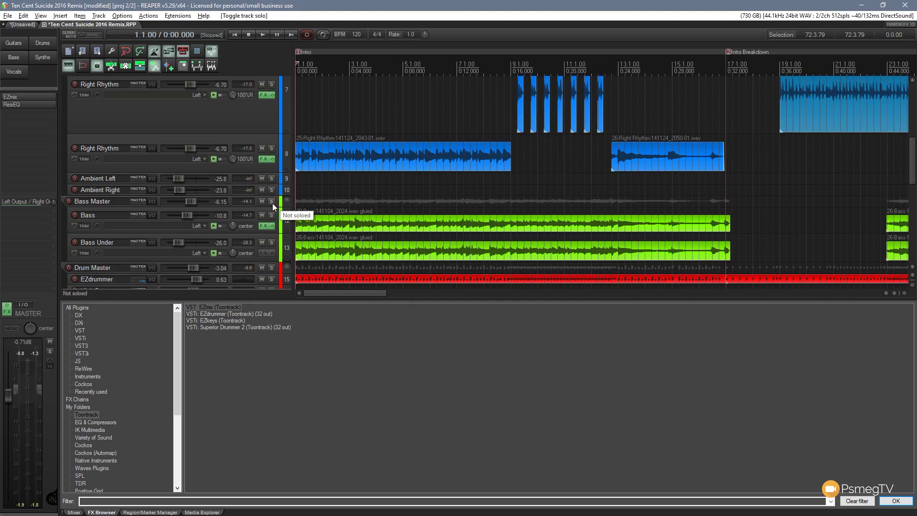
key("space")
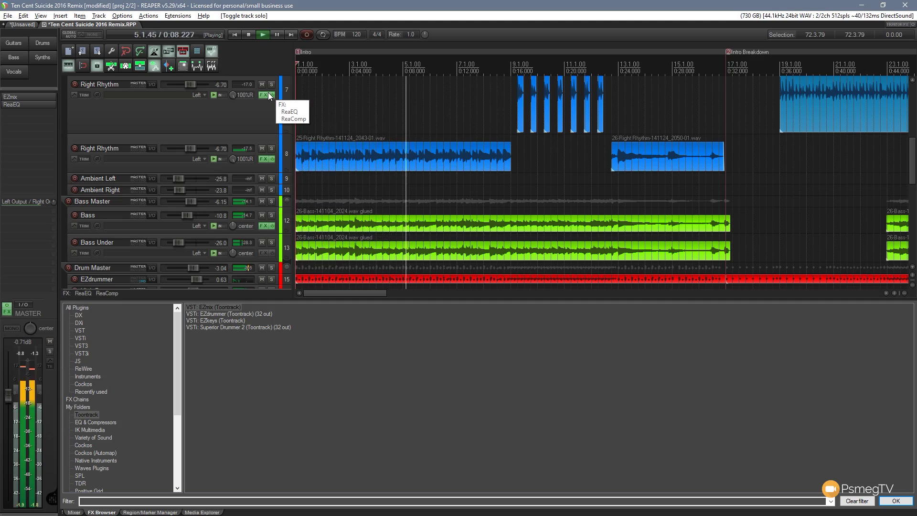
left_click(251, 35)
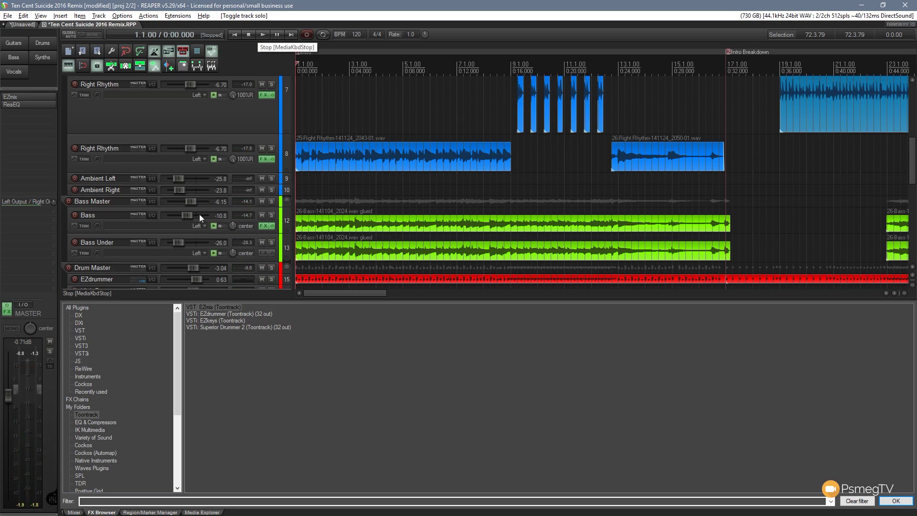
left_click(76, 512)
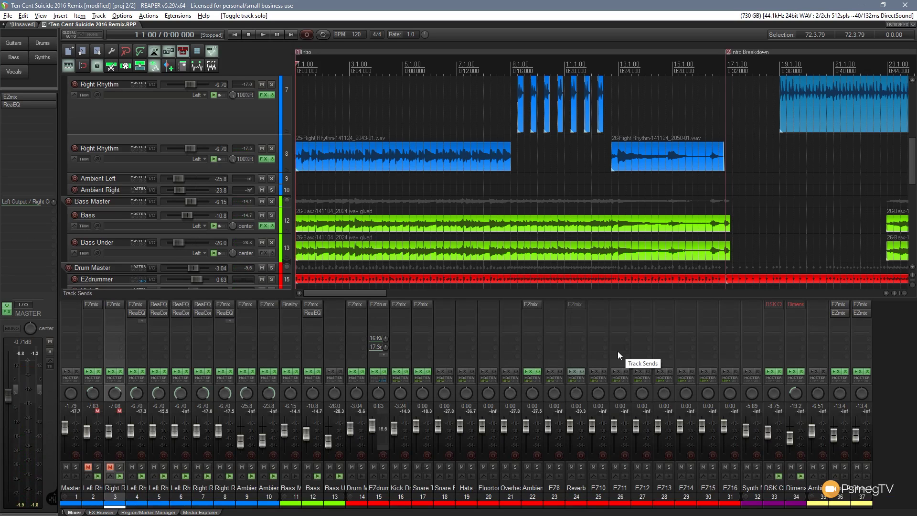